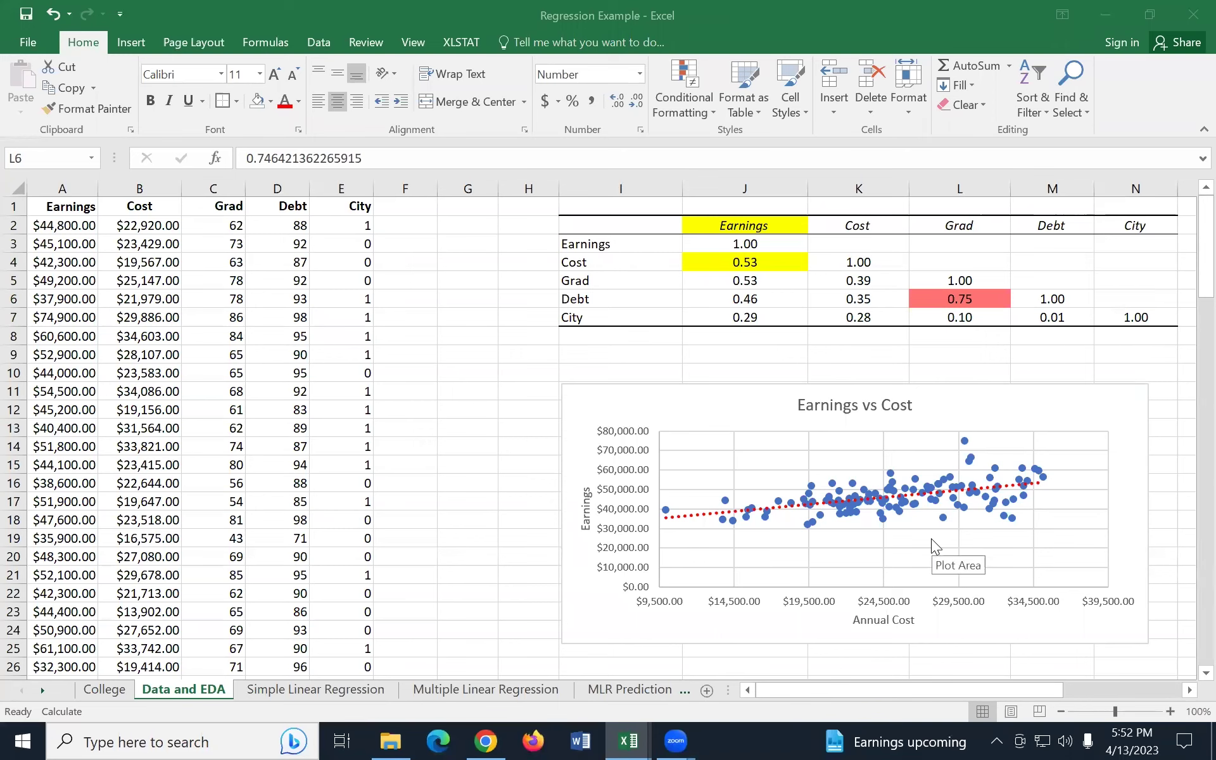
Switch to the Simple Linear Regression sheet and scroll to its summary output.
{"action": "left_click", "coordinate": [315, 689]}
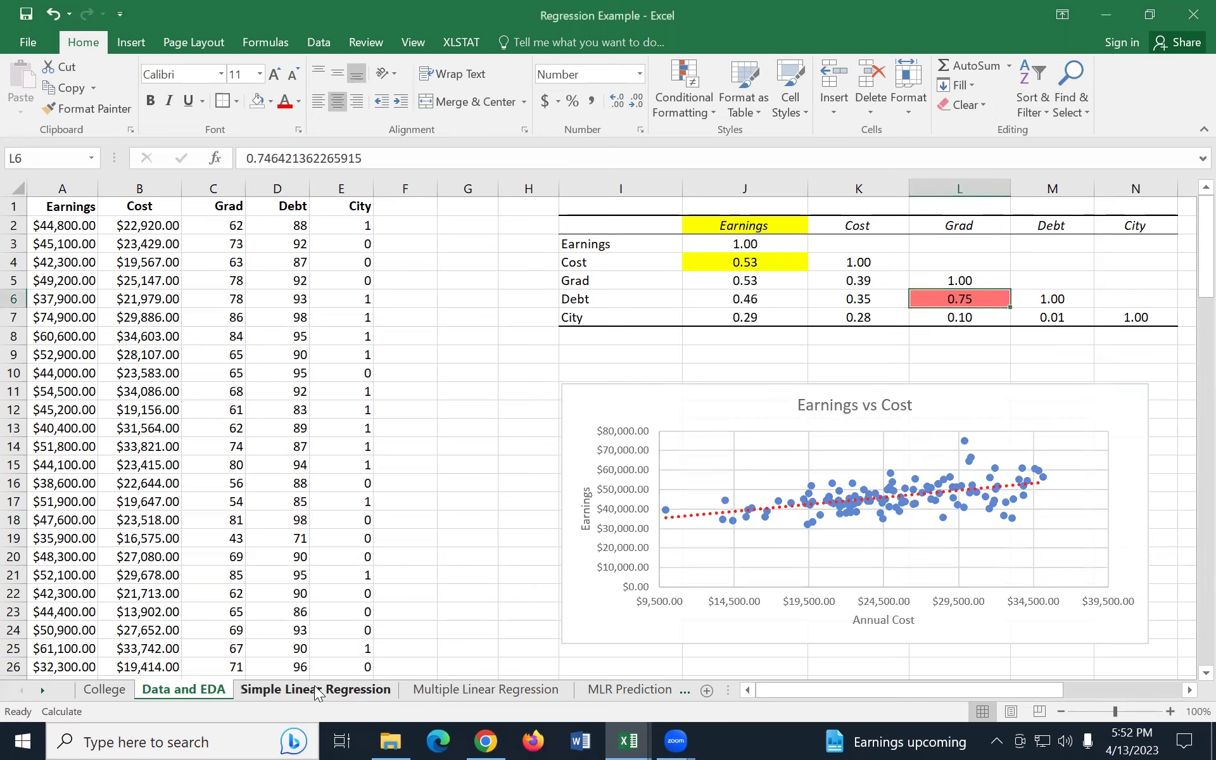
{"action": "left_click", "coordinate": [316, 689]}
{"action": "scroll", "coordinate": [612, 575], "scroll_direction": "up", "scroll_amount": 1}
{"action": "scroll", "coordinate": [612, 575], "scroll_direction": "up", "scroll_amount": 1}
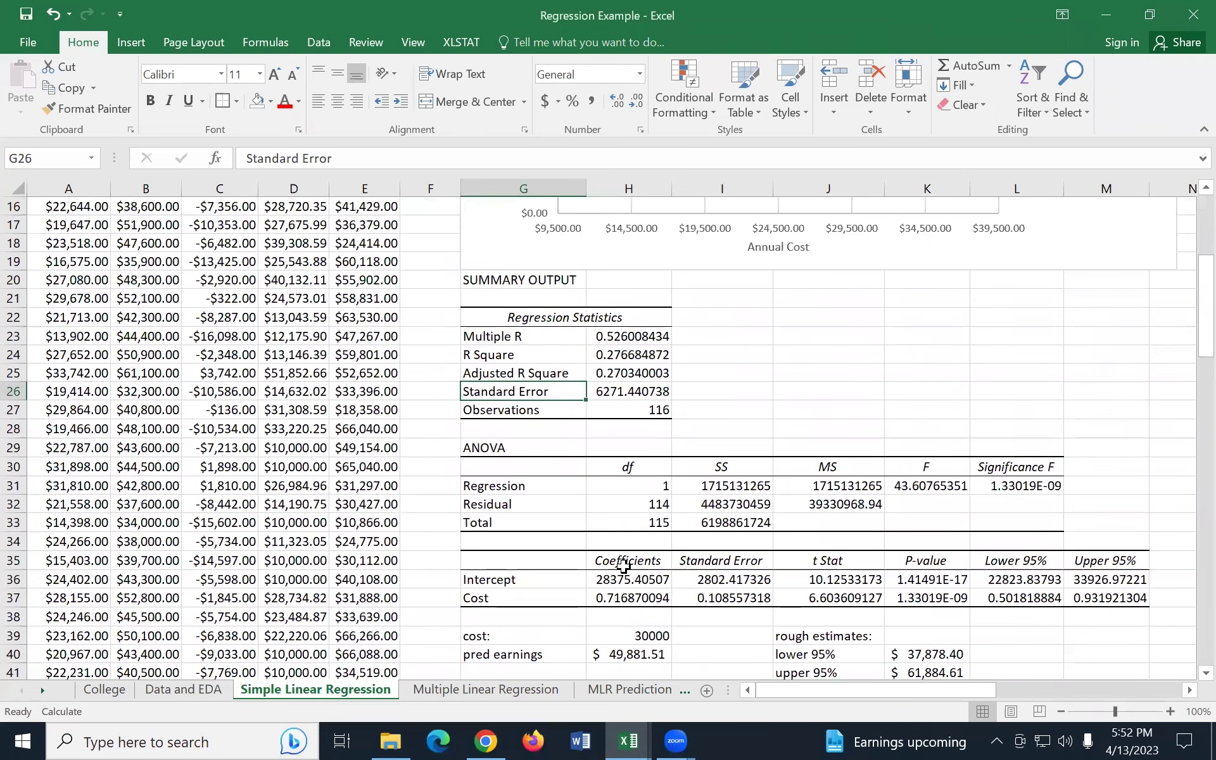
{"action": "left_click_drag", "start_coordinate": [898, 700], "coordinate": [926, 701]}
{"action": "scroll", "coordinate": [815, 577], "scroll_direction": "down", "scroll_amount": 1}
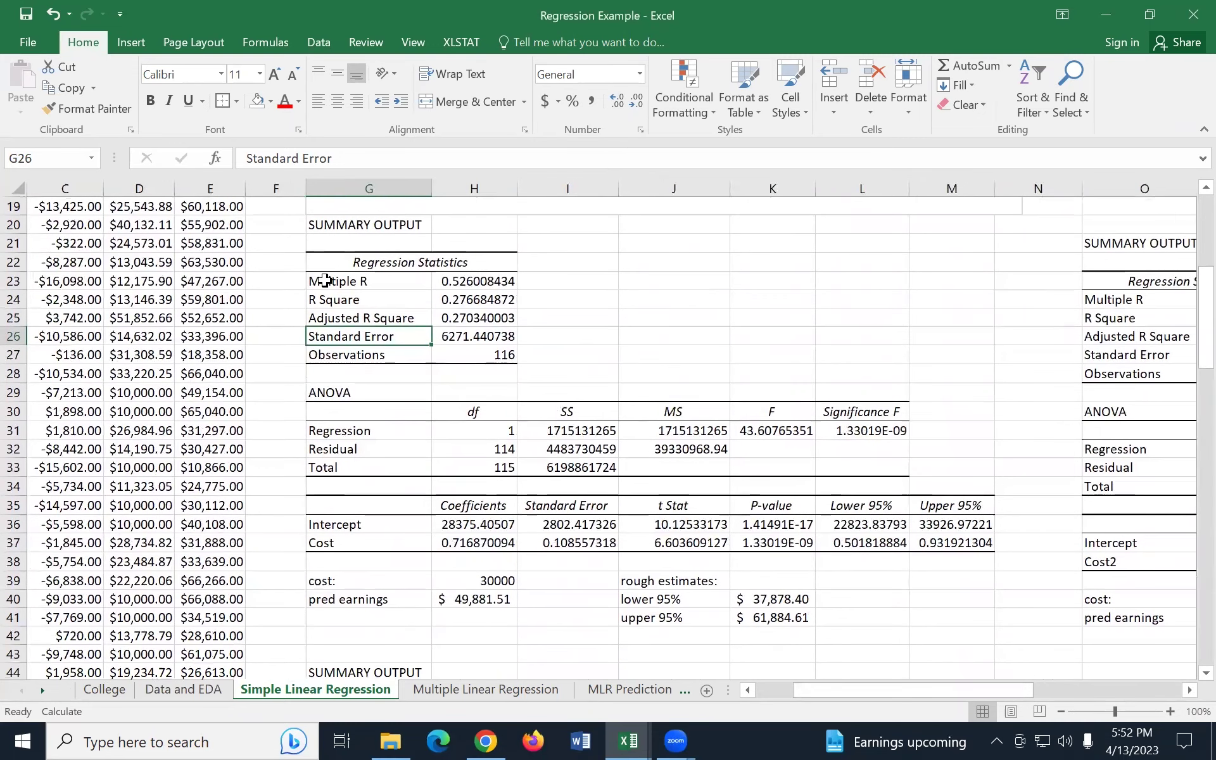
Highlight the whole summary output block, then just the Regression Statistics block.
{"action": "left_click_drag", "start_coordinate": [320, 225], "coordinate": [887, 391]}
{"action": "left_click_drag", "start_coordinate": [920, 465], "coordinate": [939, 539]}
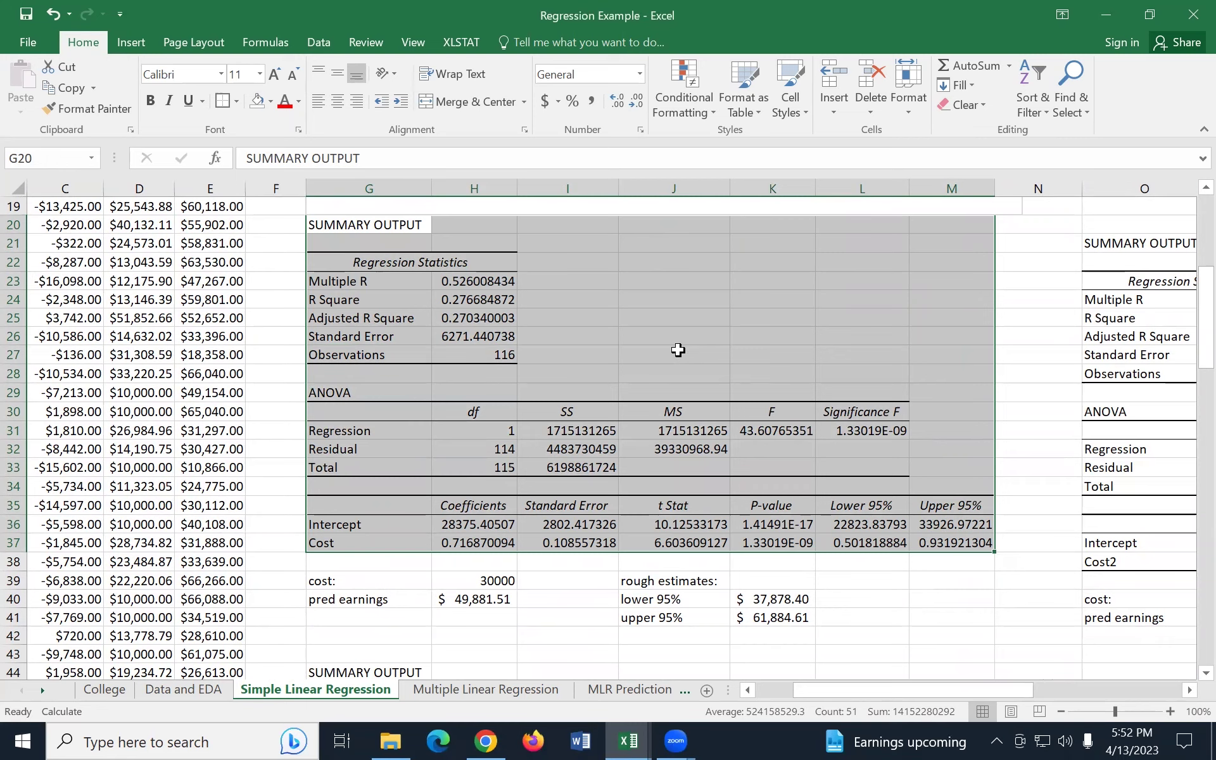
{"action": "left_click", "coordinate": [606, 263]}
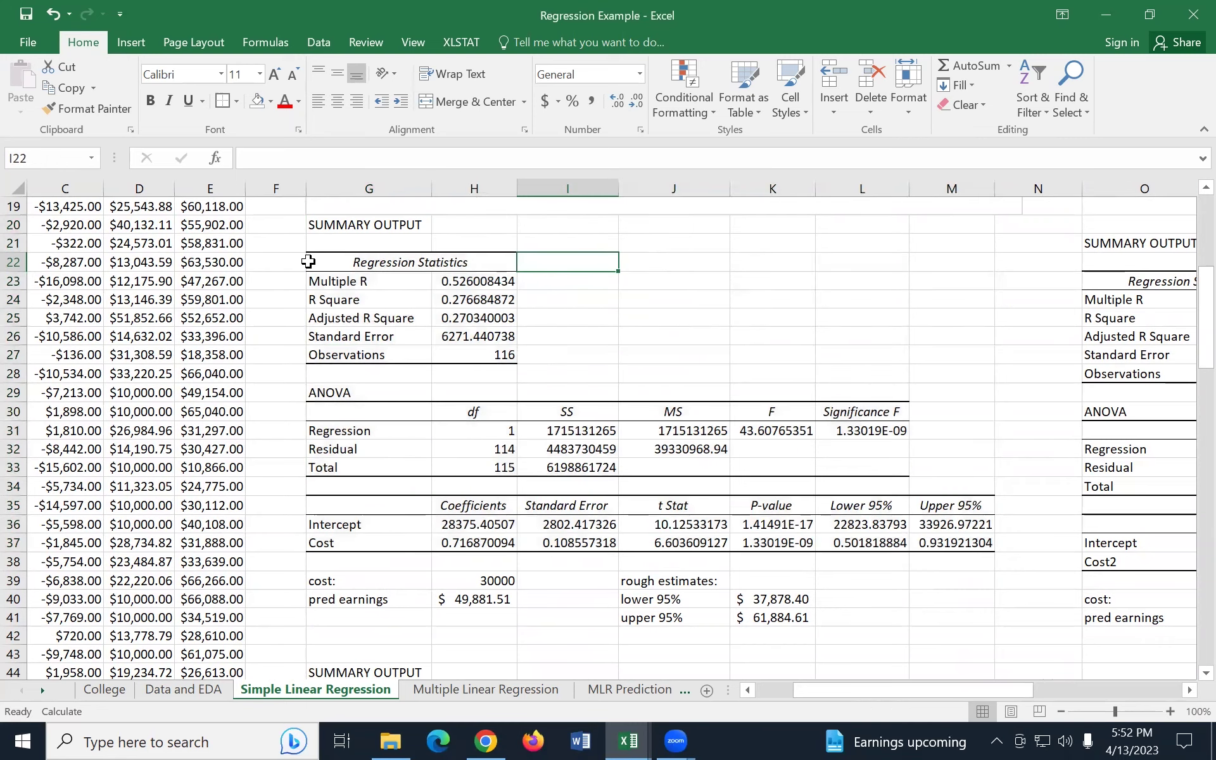
{"action": "left_click", "coordinate": [307, 263]}
{"action": "left_click_drag", "start_coordinate": [429, 255], "coordinate": [512, 356]}
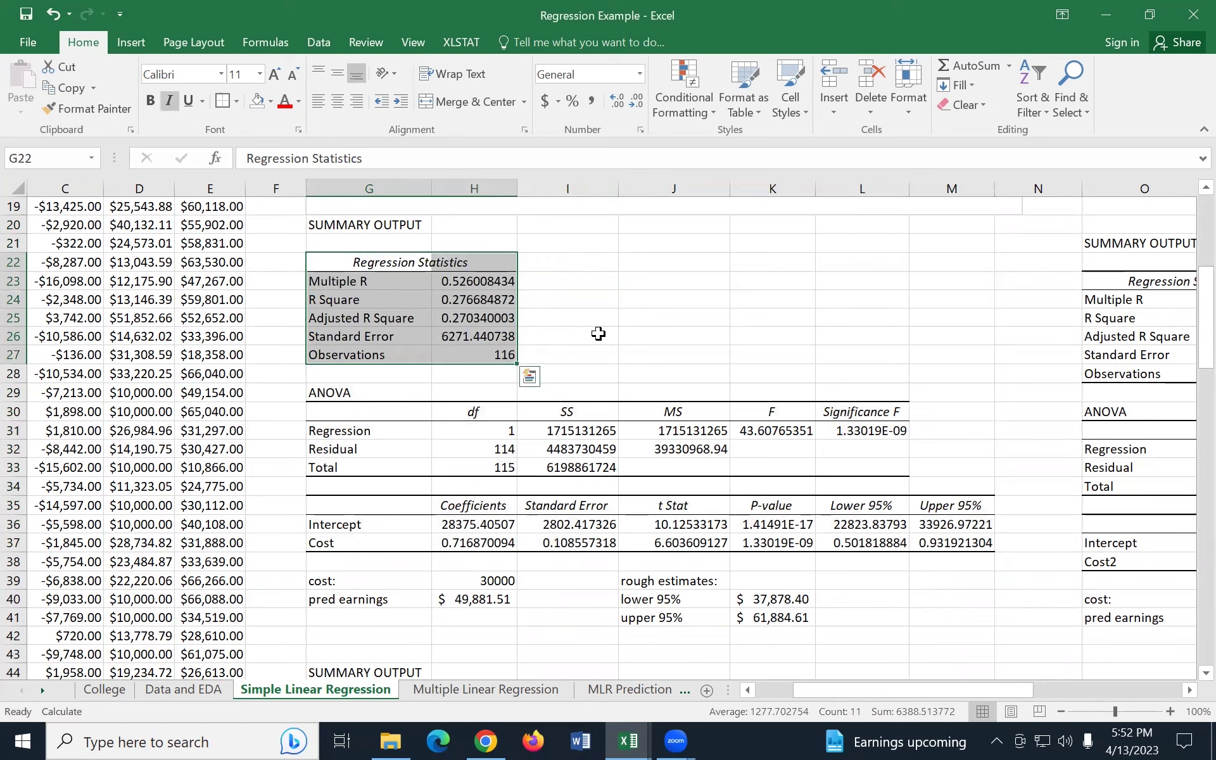
Highlight Multiple R, then R Square (0.277), Adjusted R Square and Standard Error.
{"action": "left_click", "coordinate": [598, 333]}
{"action": "left_click_drag", "start_coordinate": [370, 300], "coordinate": [481, 337]}
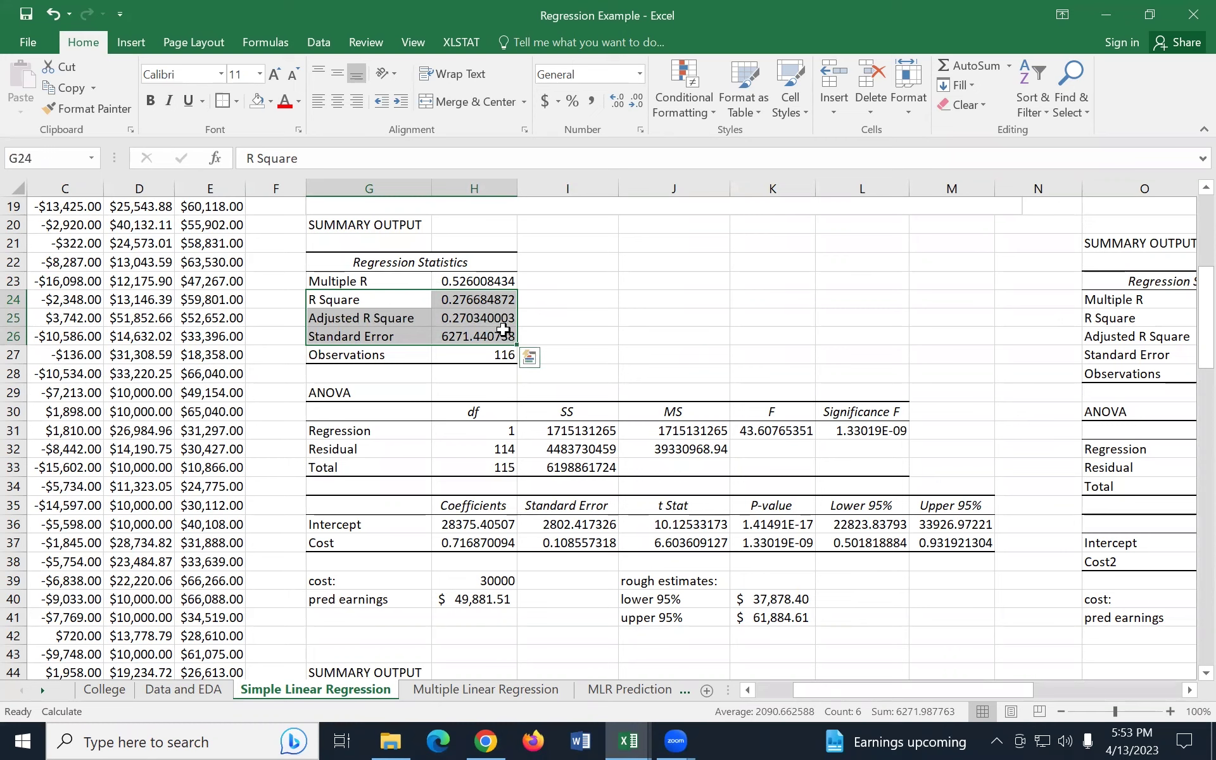
{"action": "left_click", "coordinate": [503, 318]}
{"action": "left_click_drag", "start_coordinate": [391, 283], "coordinate": [485, 280]}
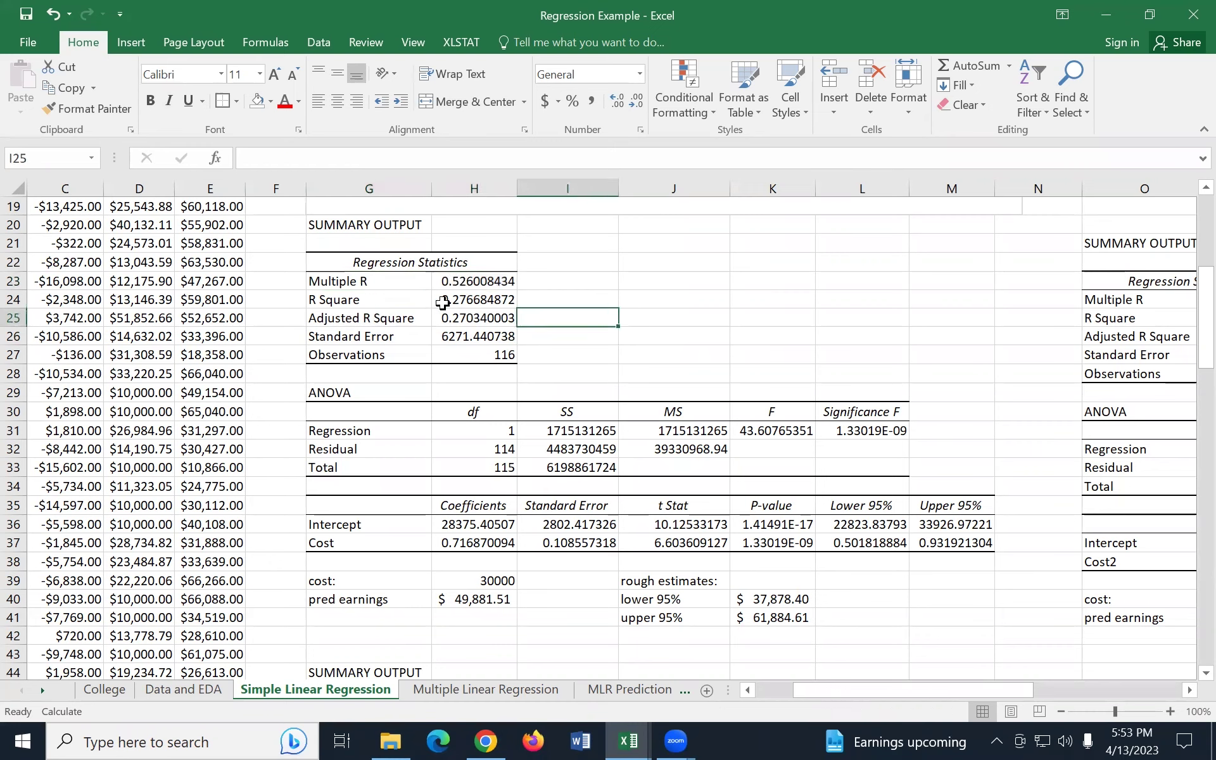
{"action": "left_click_drag", "start_coordinate": [405, 302], "coordinate": [488, 343]}
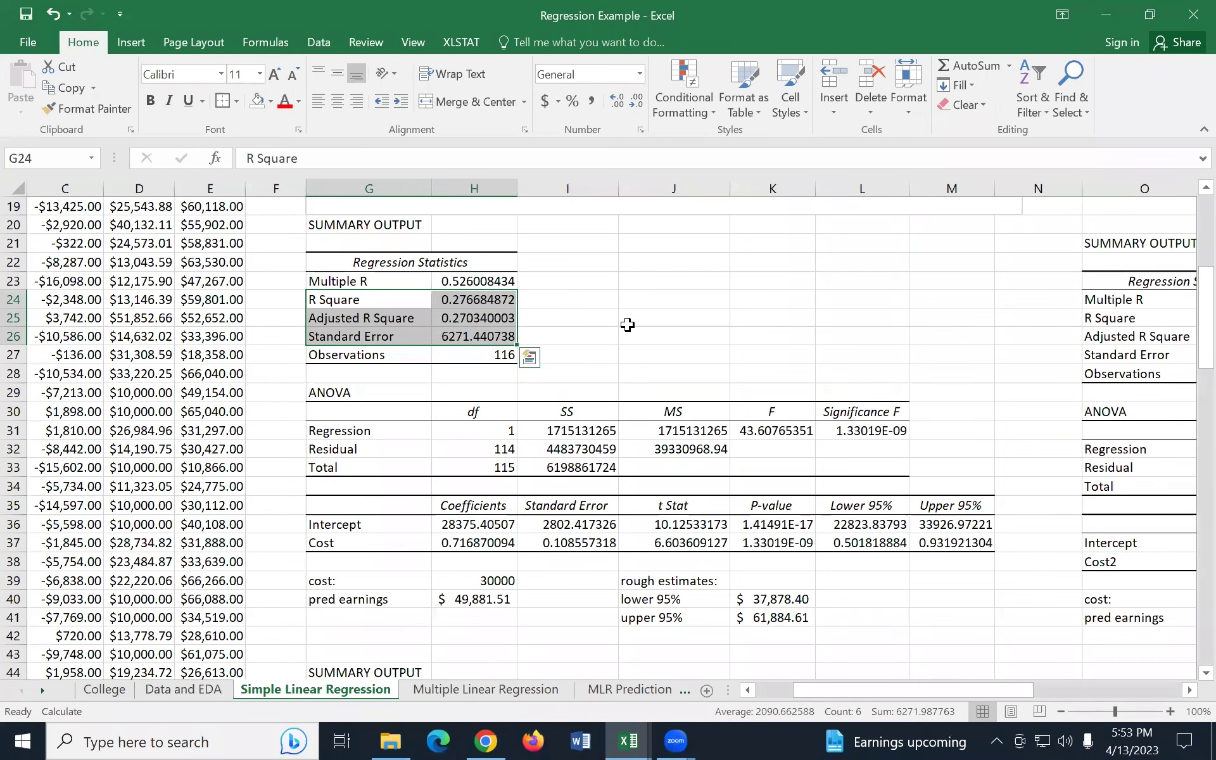
{"action": "left_click", "coordinate": [627, 325]}
{"action": "scroll", "coordinate": [626, 326], "scroll_direction": "down", "scroll_amount": 1}
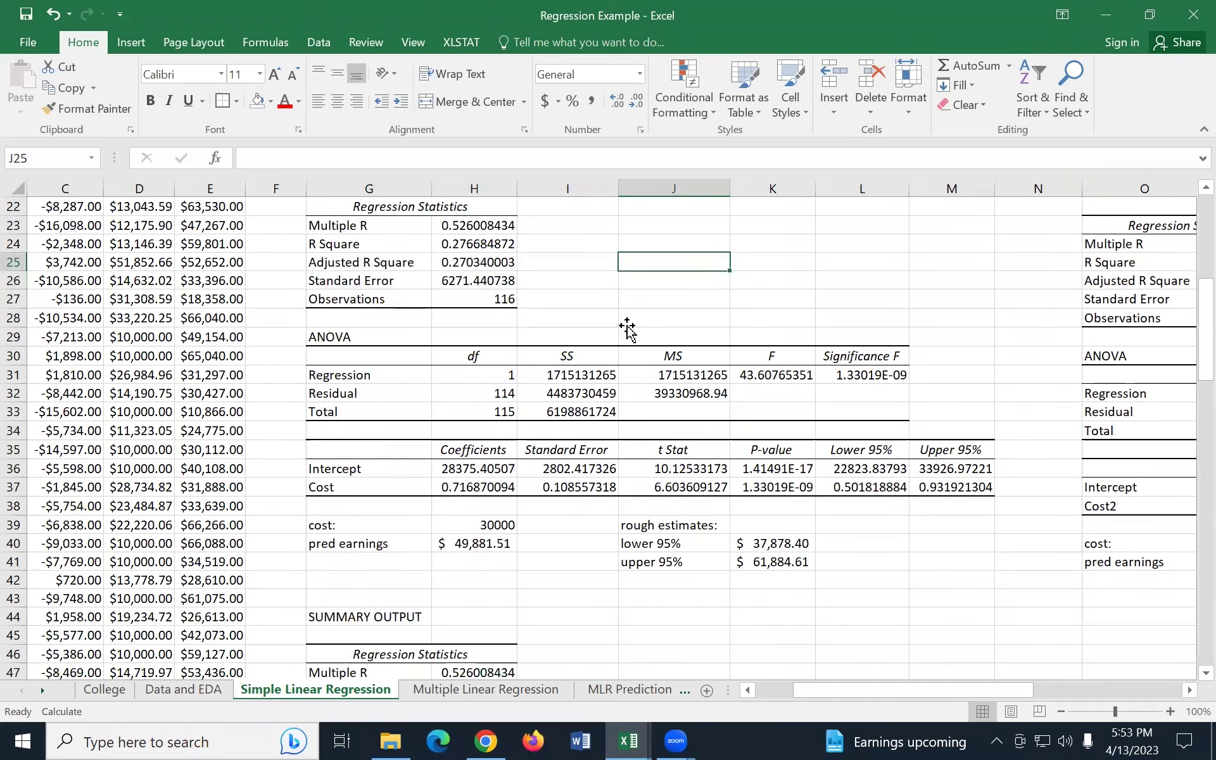
{"action": "scroll", "coordinate": [570, 467], "scroll_direction": "up", "scroll_amount": 2}
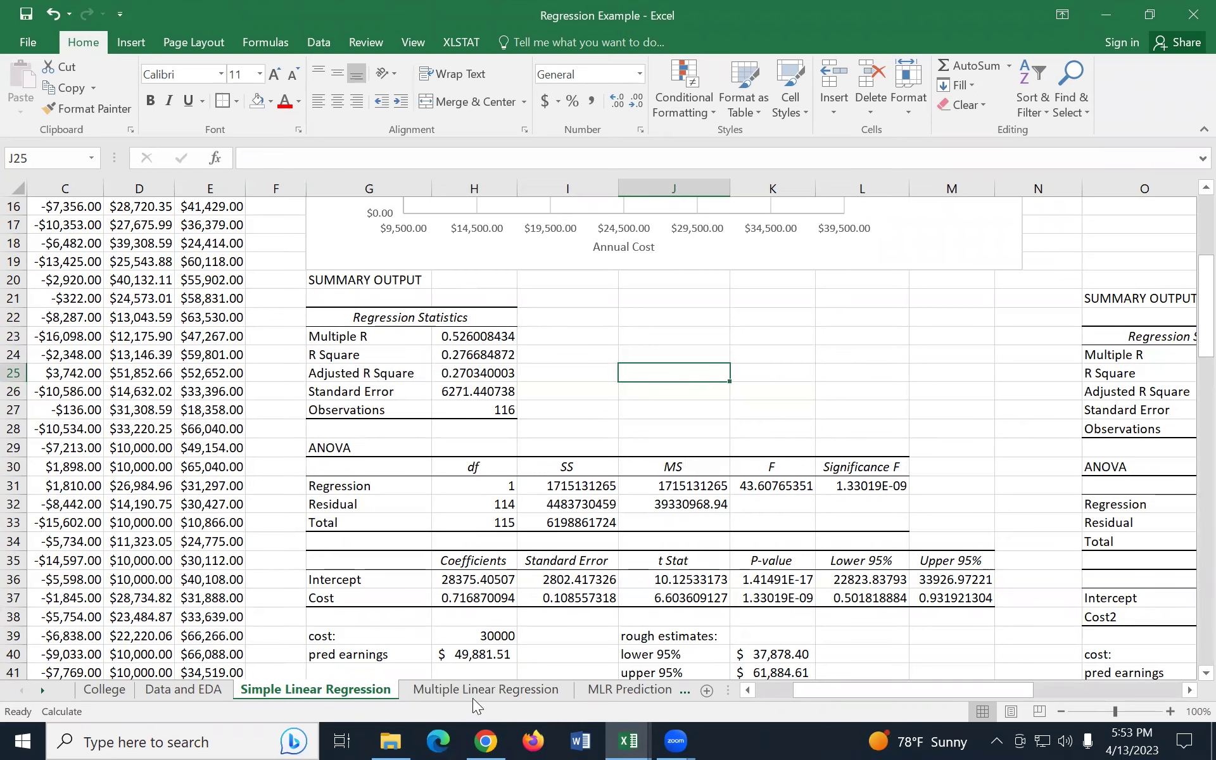
Activate the College Model Selection sheet from the list of all sheets.
{"action": "right_click", "coordinate": [38, 692]}
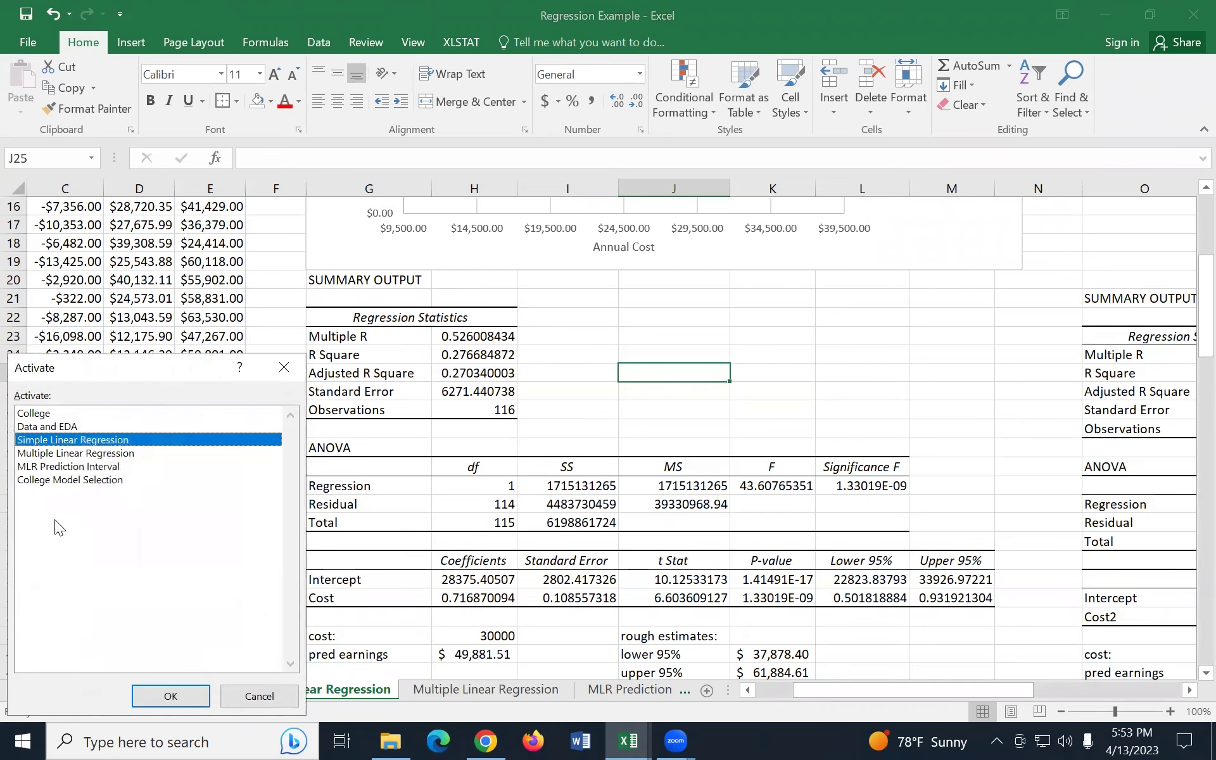
{"action": "left_click", "coordinate": [46, 481]}
{"action": "left_click", "coordinate": [178, 698]}
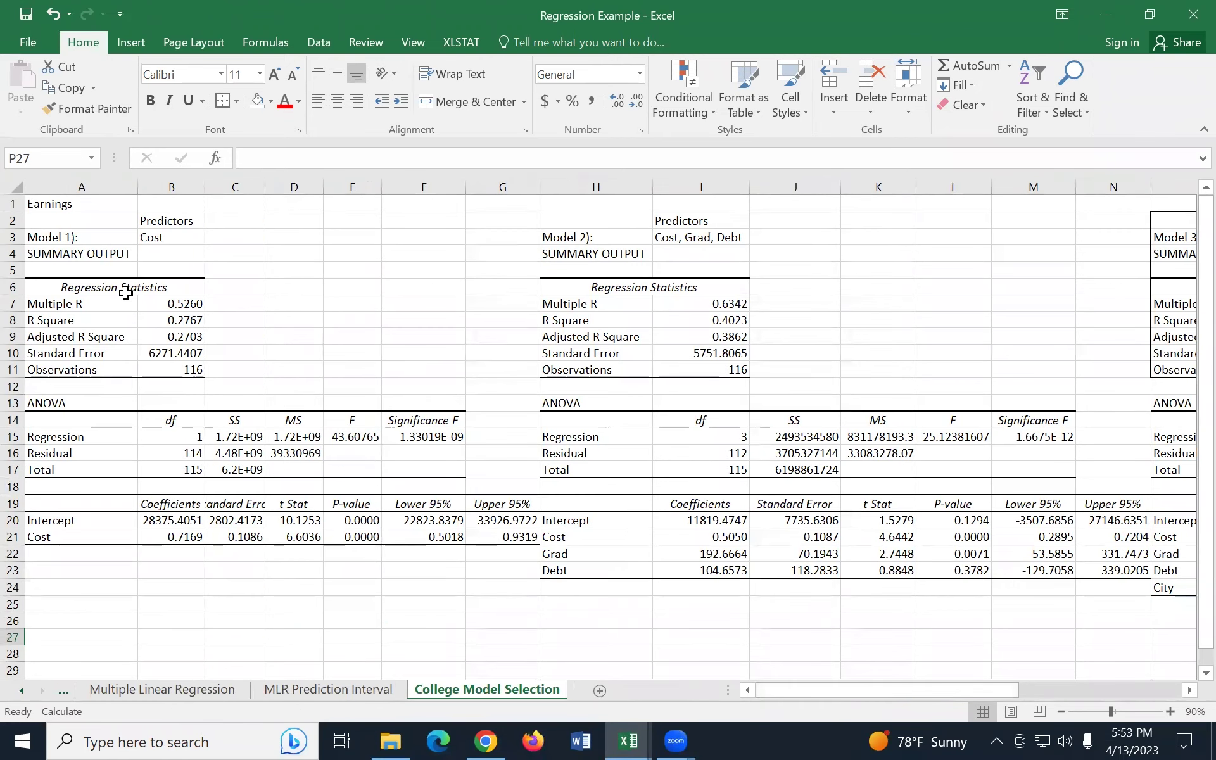
Highlight Model 1's Intercept and Cost terms and its single predictor, Cost.
{"action": "left_click", "coordinate": [57, 538]}
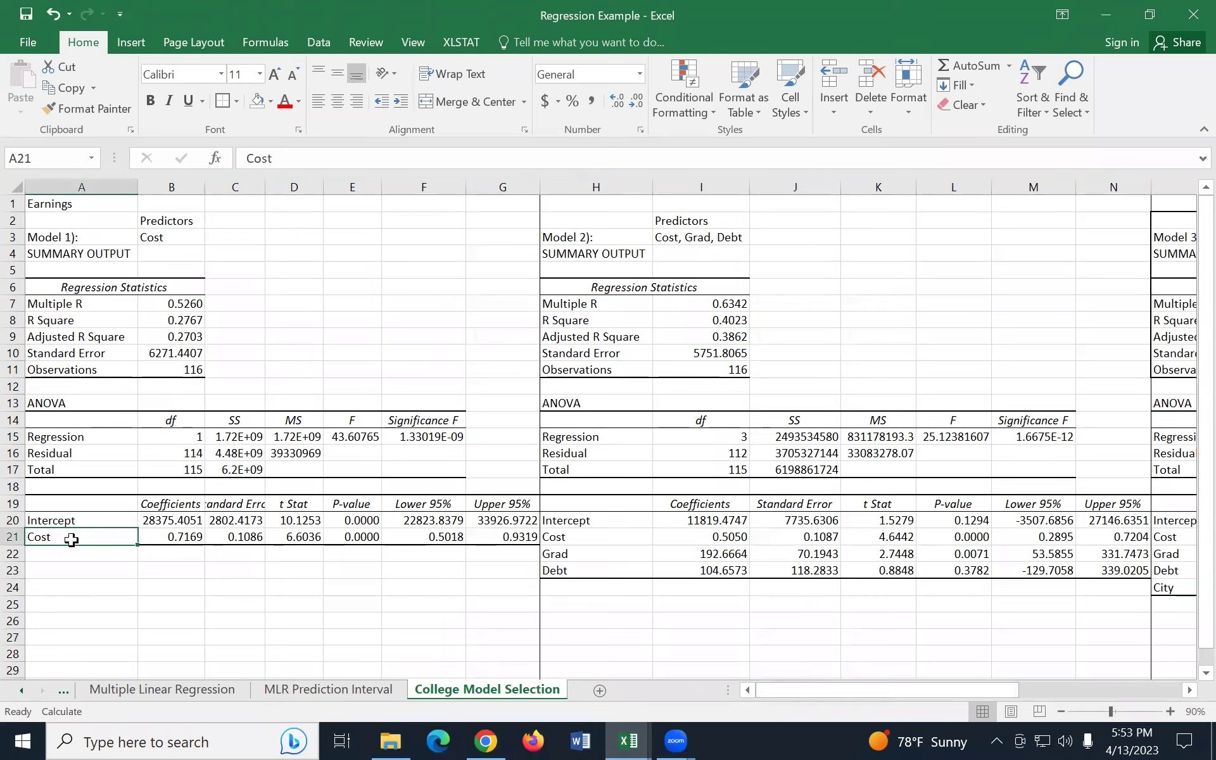
{"action": "left_click_drag", "start_coordinate": [71, 519], "coordinate": [71, 533]}
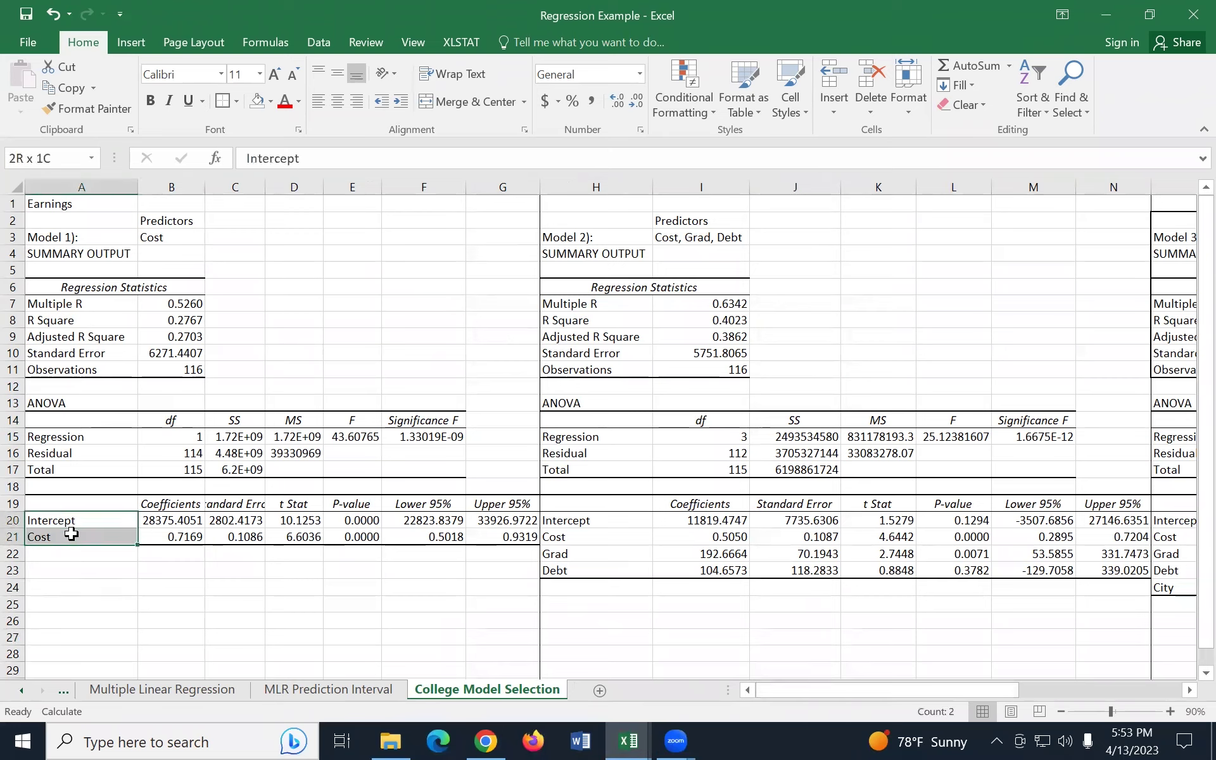
{"action": "left_click", "coordinate": [163, 240]}
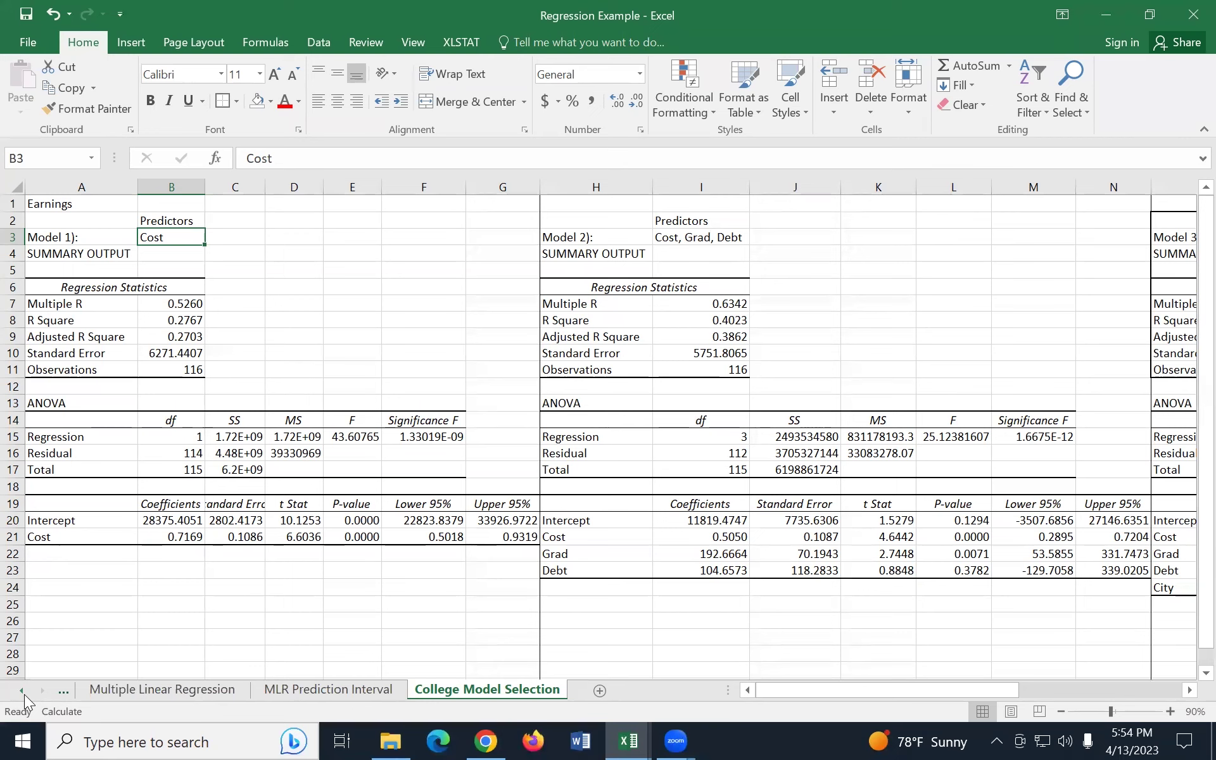
{"action": "right_click", "coordinate": [24, 694]}
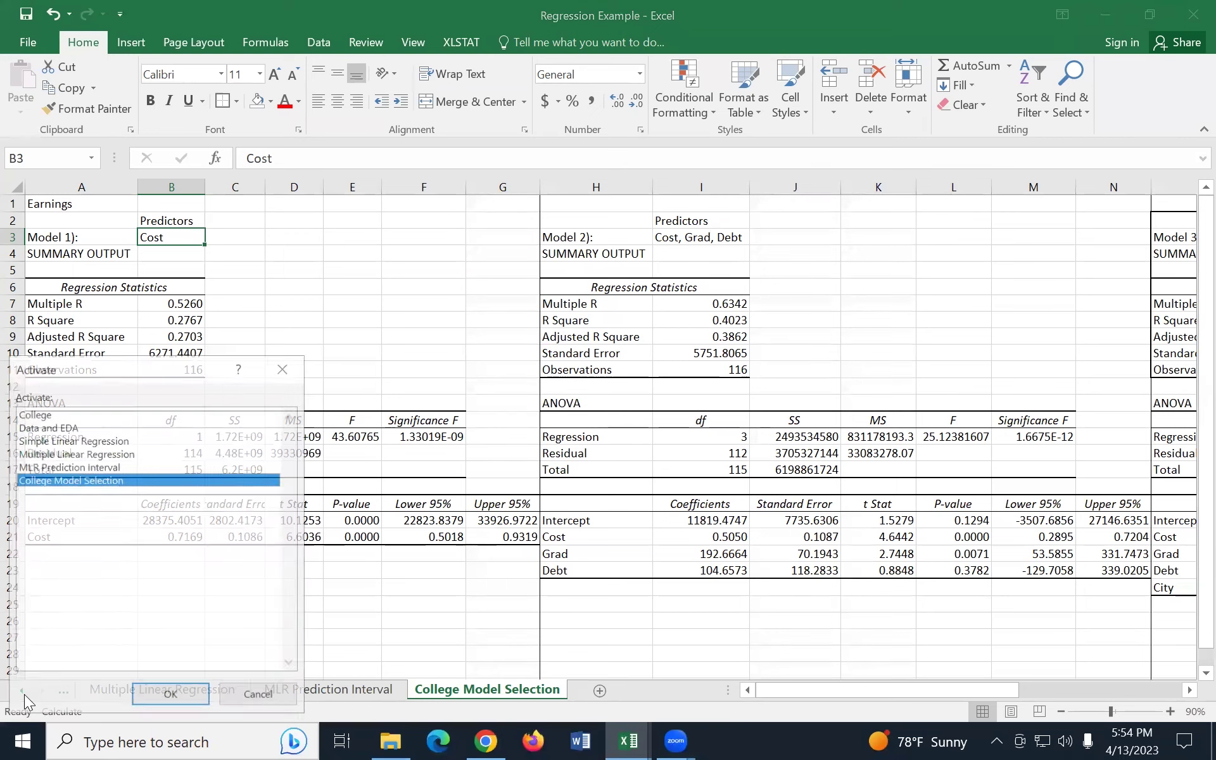
Activate the Multiple Linear Regression sheet, scroll to the top, and open Data Analysis.
{"action": "left_click", "coordinate": [59, 452]}
{"action": "left_click", "coordinate": [171, 696]}
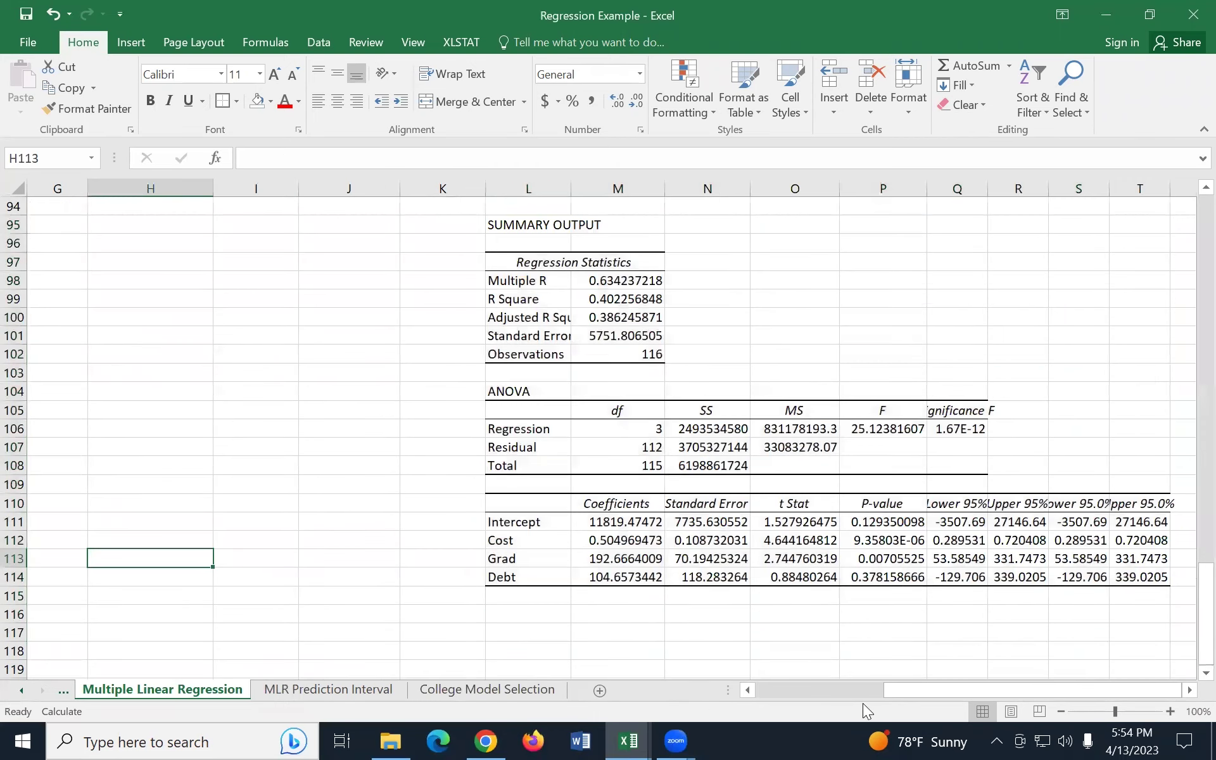
{"action": "left_click_drag", "start_coordinate": [887, 689], "coordinate": [572, 670]}
{"action": "scroll", "coordinate": [540, 474], "scroll_direction": "up", "scroll_amount": 20}
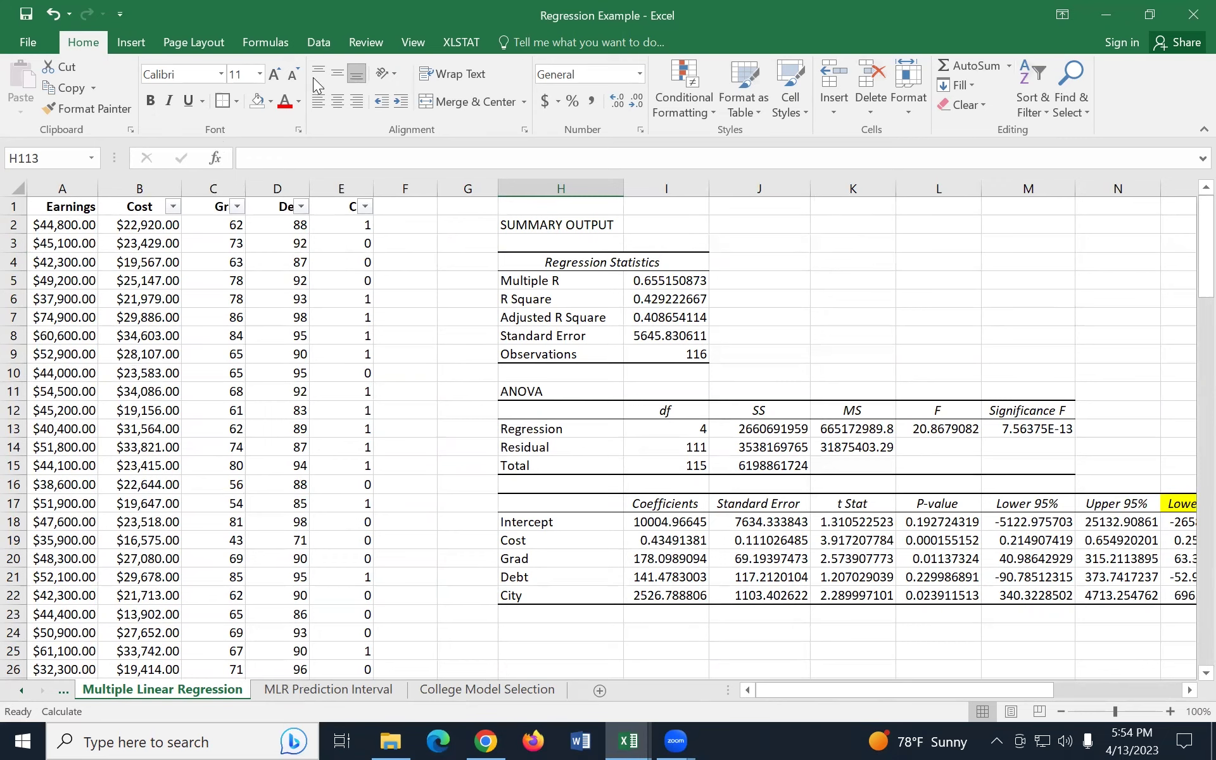
{"action": "left_click", "coordinate": [319, 43]}
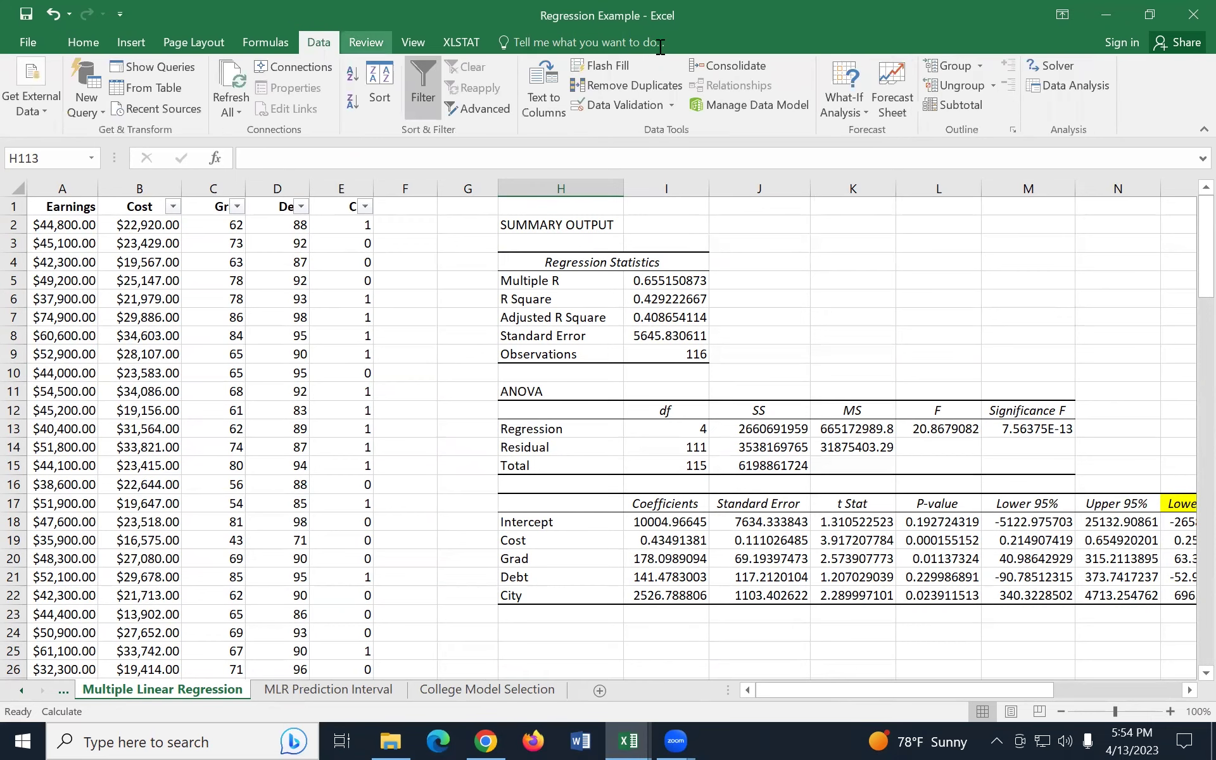
{"action": "left_click", "coordinate": [1060, 89]}
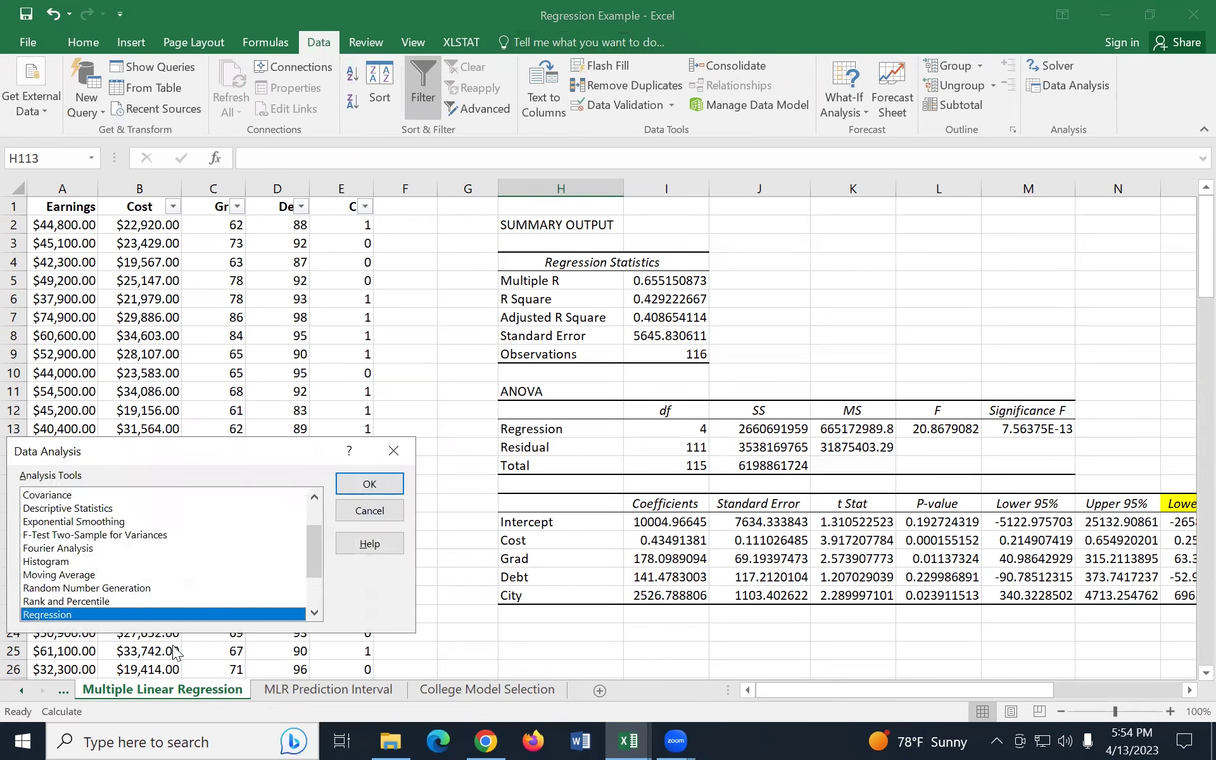
Open the Regression dialog, move it aside, and re-enter the Input X Range starting at Cost.
{"action": "left_click", "coordinate": [365, 484]}
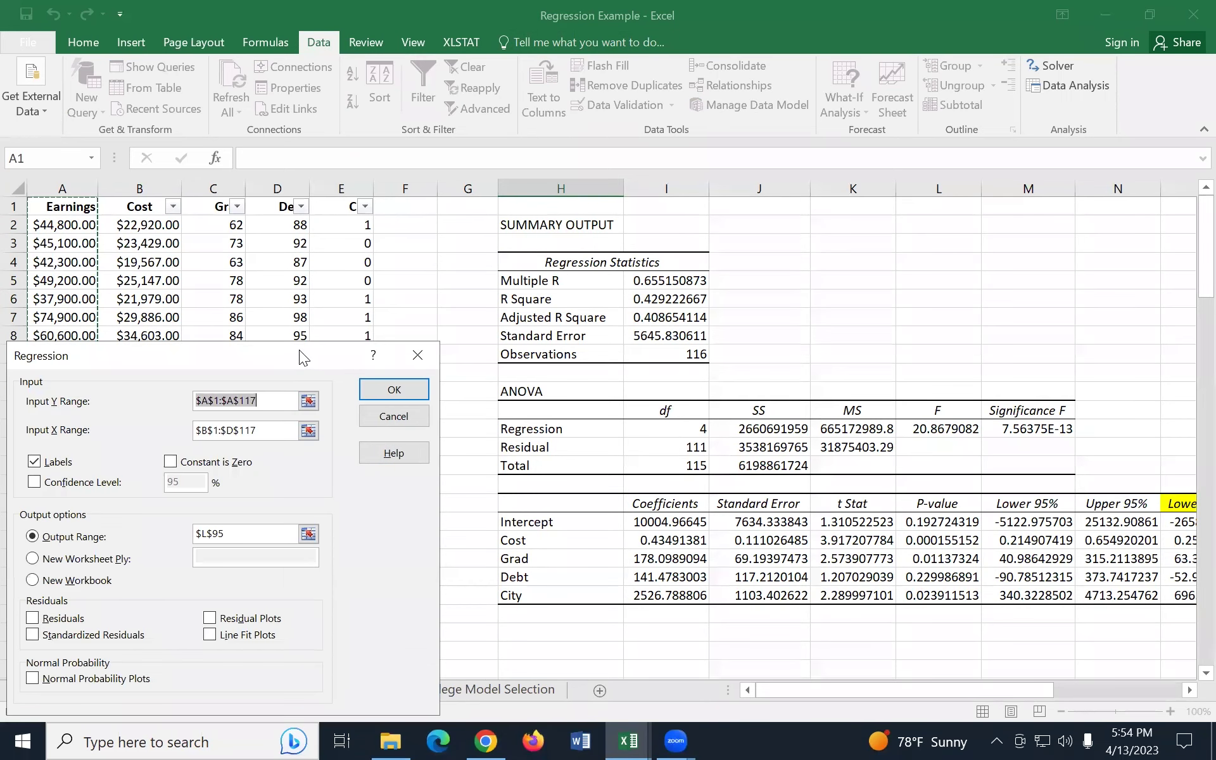
{"action": "left_click_drag", "start_coordinate": [298, 355], "coordinate": [1043, 57]}
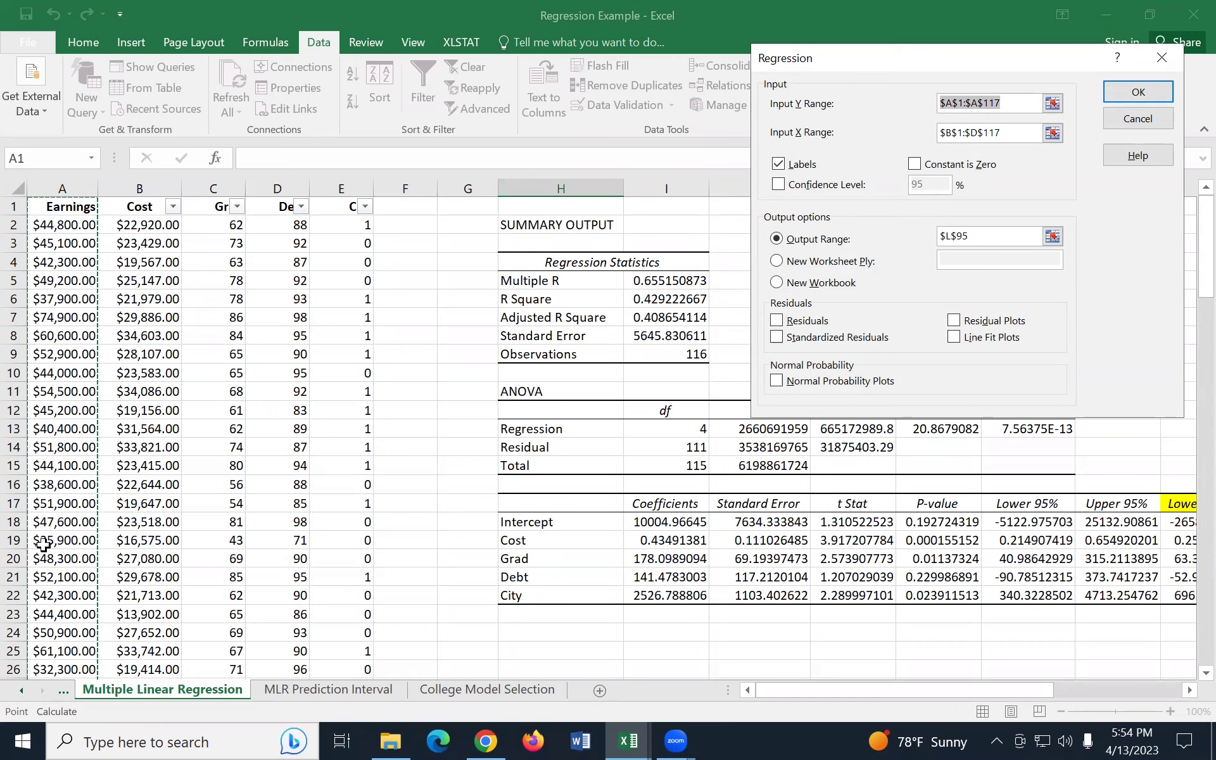
{"action": "left_click", "coordinate": [1032, 134]}
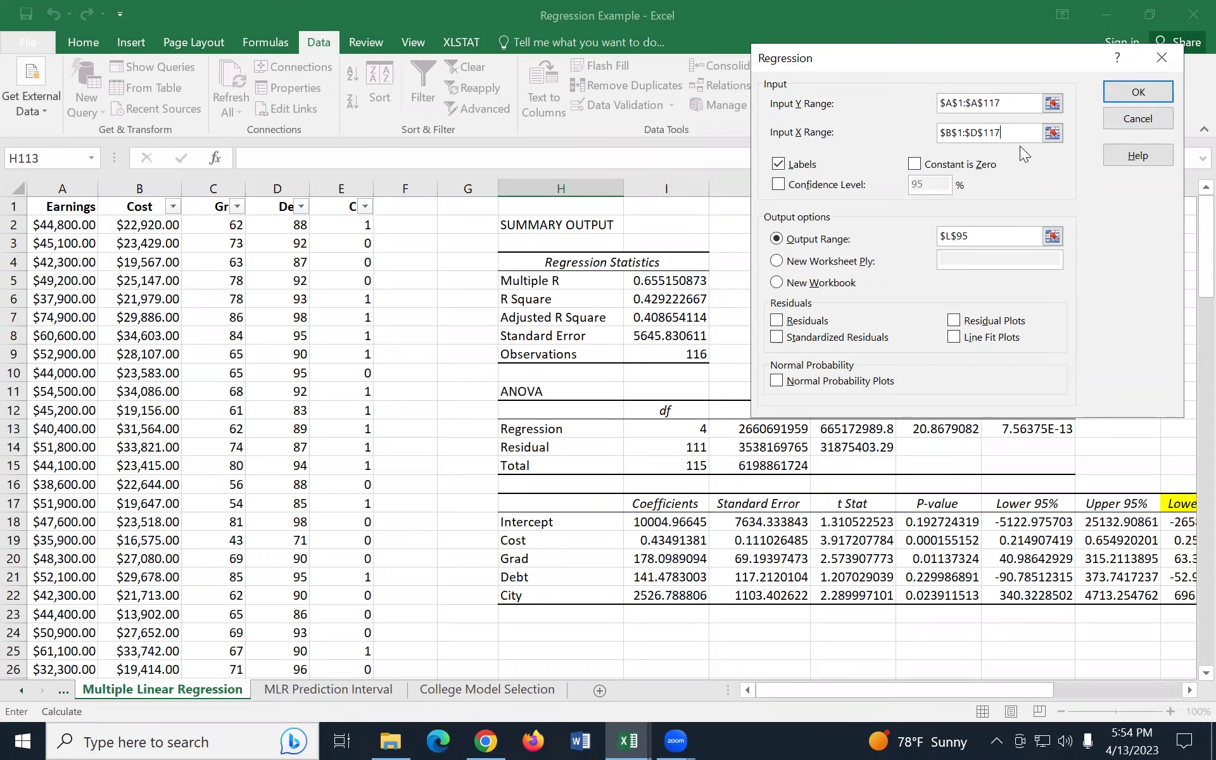
{"action": "left_click_drag", "start_coordinate": [1006, 133], "coordinate": [933, 135]}
{"action": "key", "text": "BackSpace"}
{"action": "left_click", "coordinate": [152, 209]}
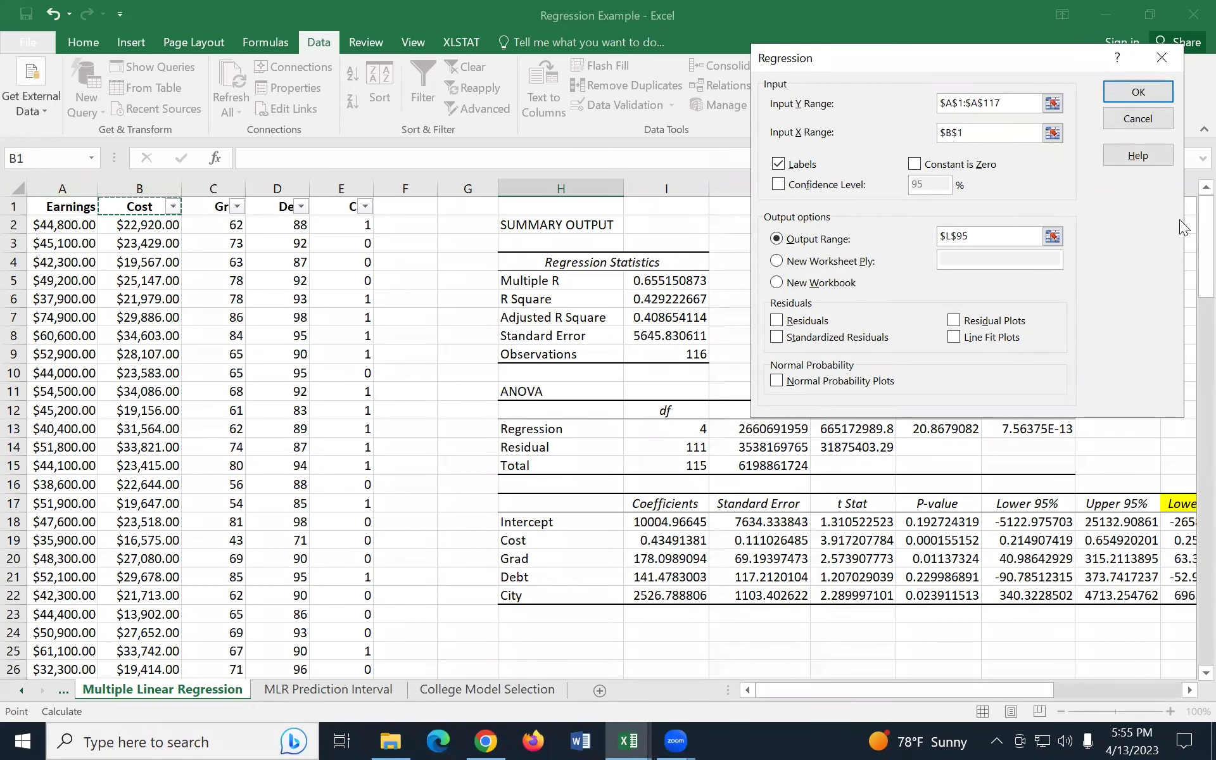
{"action": "left_click_drag", "start_coordinate": [1206, 281], "coordinate": [1206, 517]}
{"action": "scroll", "coordinate": [1185, 563], "scroll_direction": "down", "scroll_amount": 12}
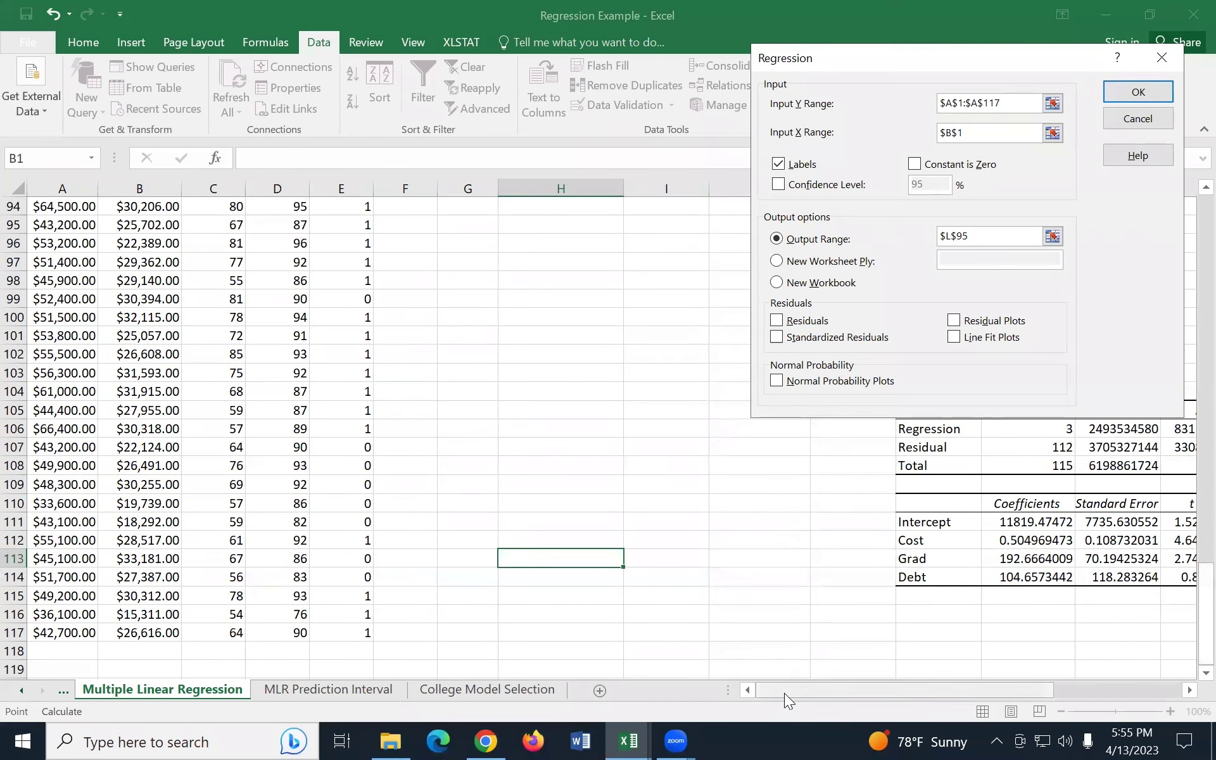
{"action": "left_click", "coordinate": [359, 632], "text": "shift"}
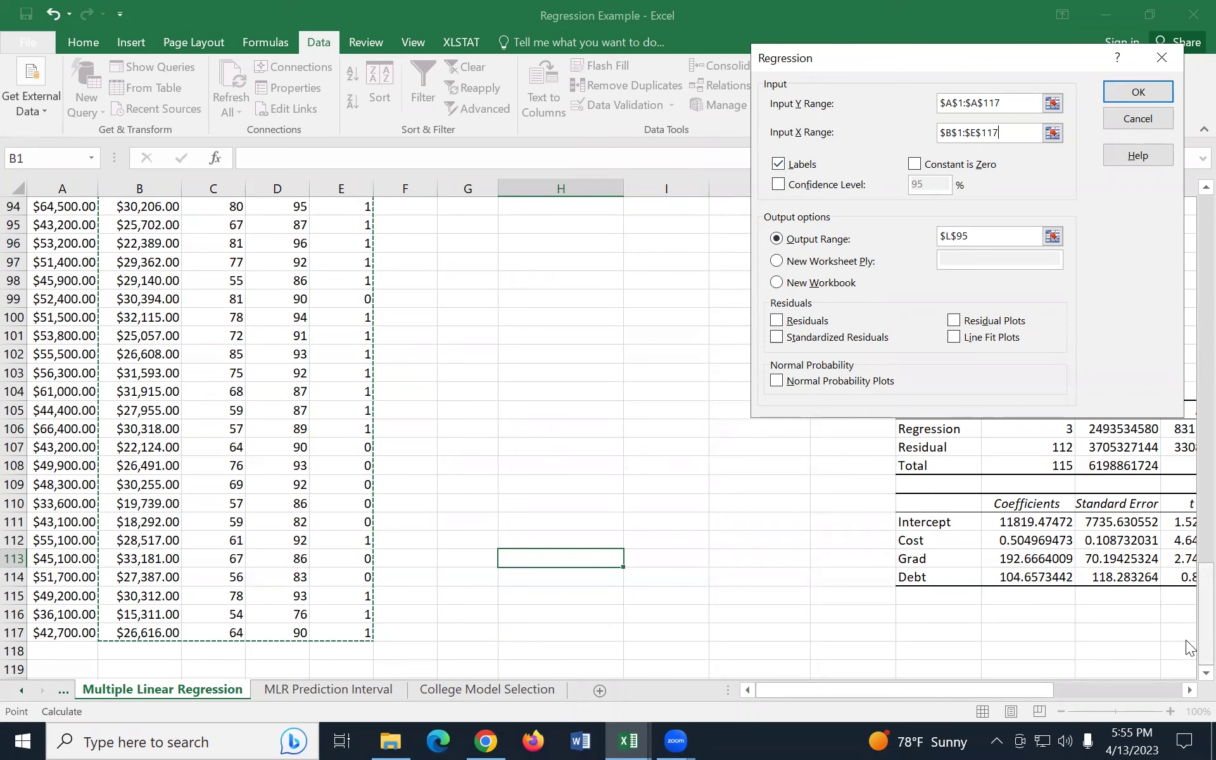
{"action": "left_click_drag", "start_coordinate": [1185, 639], "coordinate": [1186, 209]}
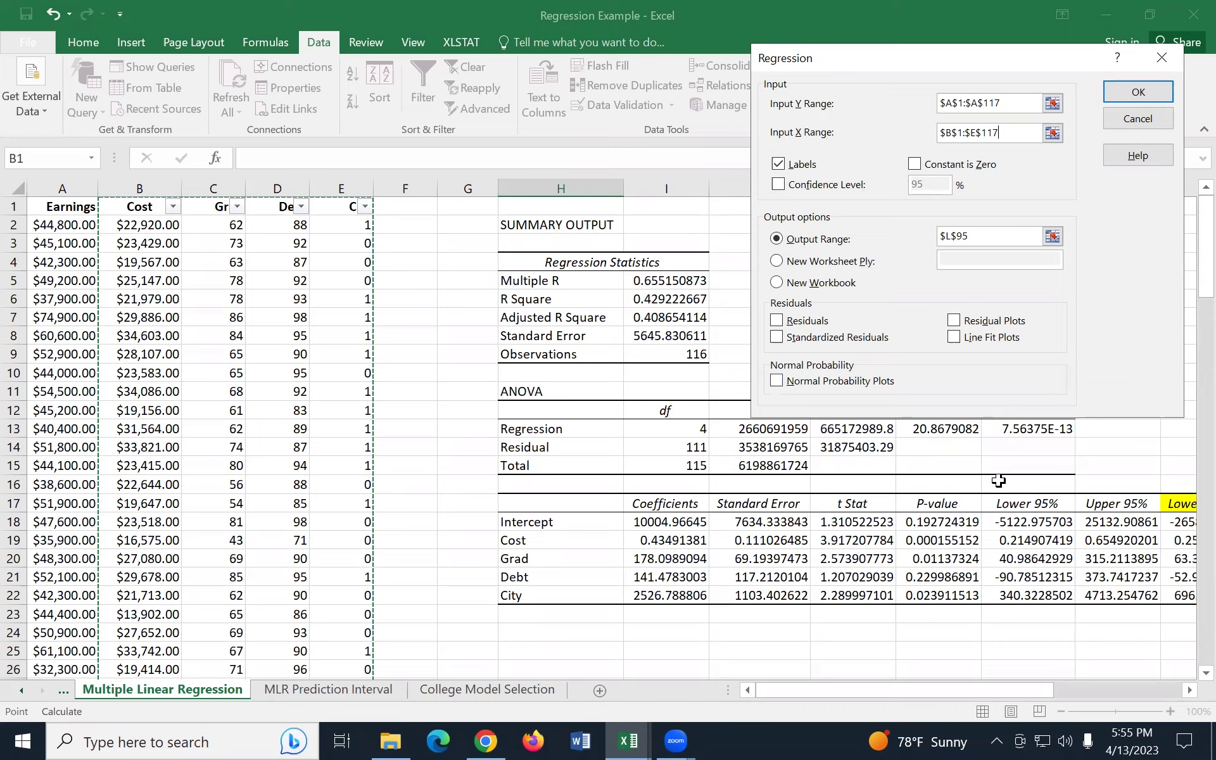
{"action": "scroll", "coordinate": [940, 554], "scroll_direction": "down", "scroll_amount": 8}
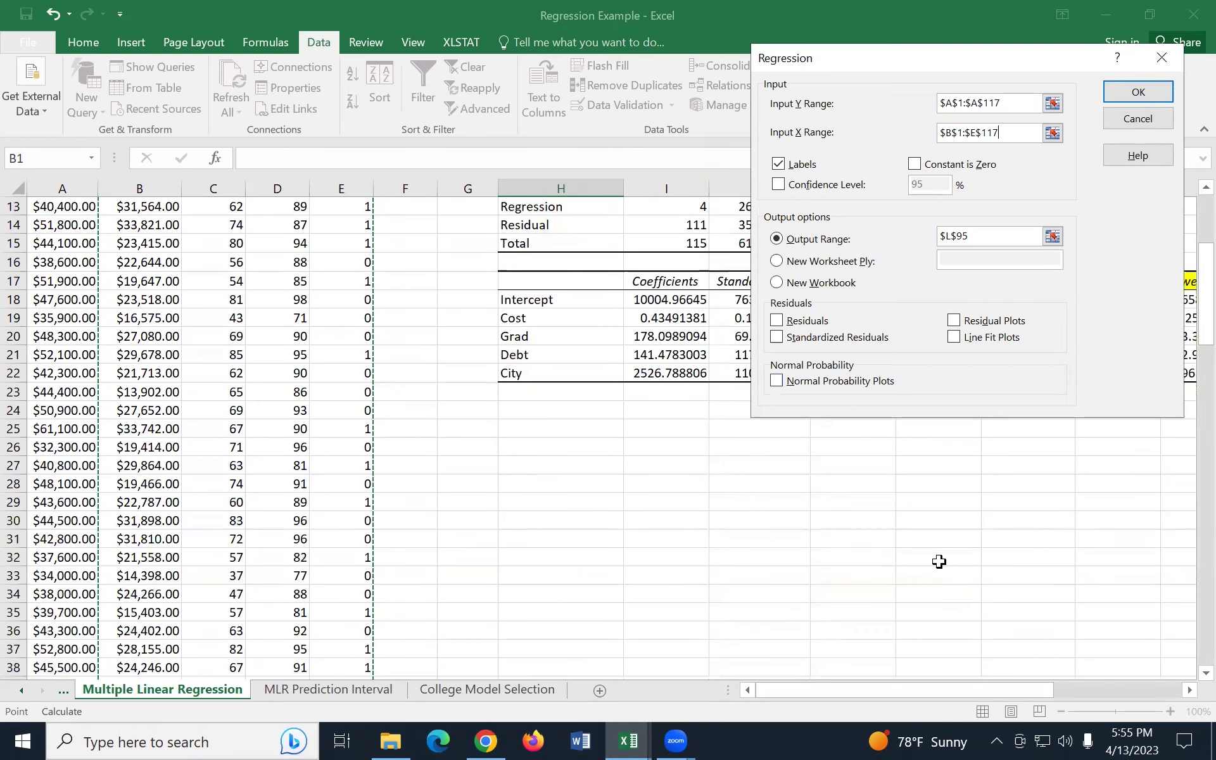
{"action": "scroll", "coordinate": [941, 548], "scroll_direction": "down", "scroll_amount": 12}
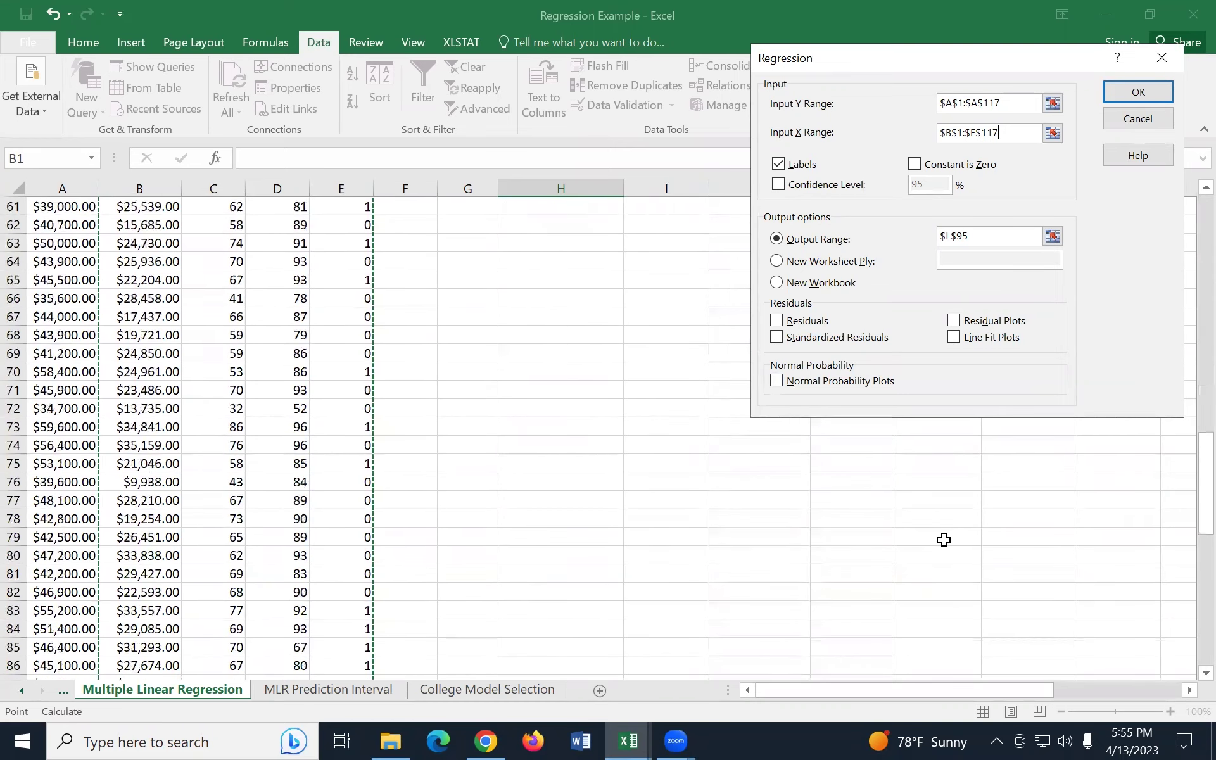
{"action": "scroll", "coordinate": [899, 543], "scroll_direction": "up", "scroll_amount": 14}
{"action": "scroll", "coordinate": [678, 489], "scroll_direction": "up", "scroll_amount": 4}
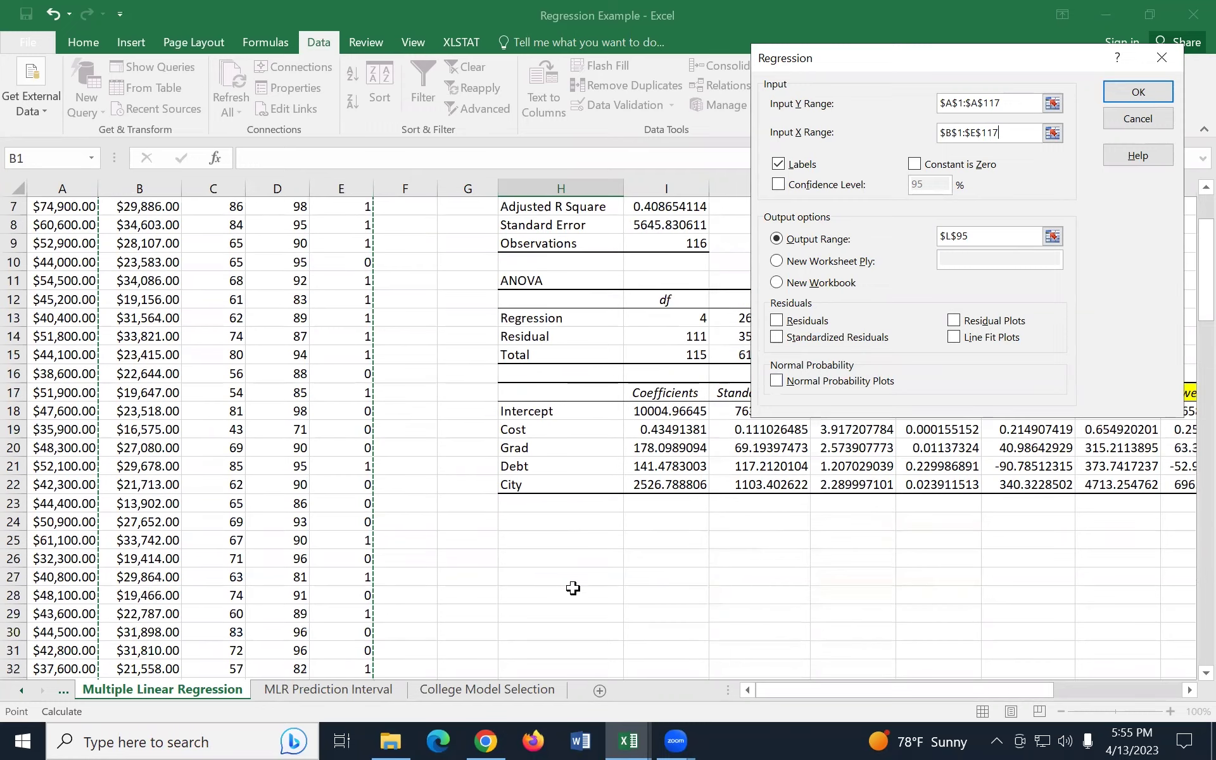
{"action": "left_click", "coordinate": [573, 592]}
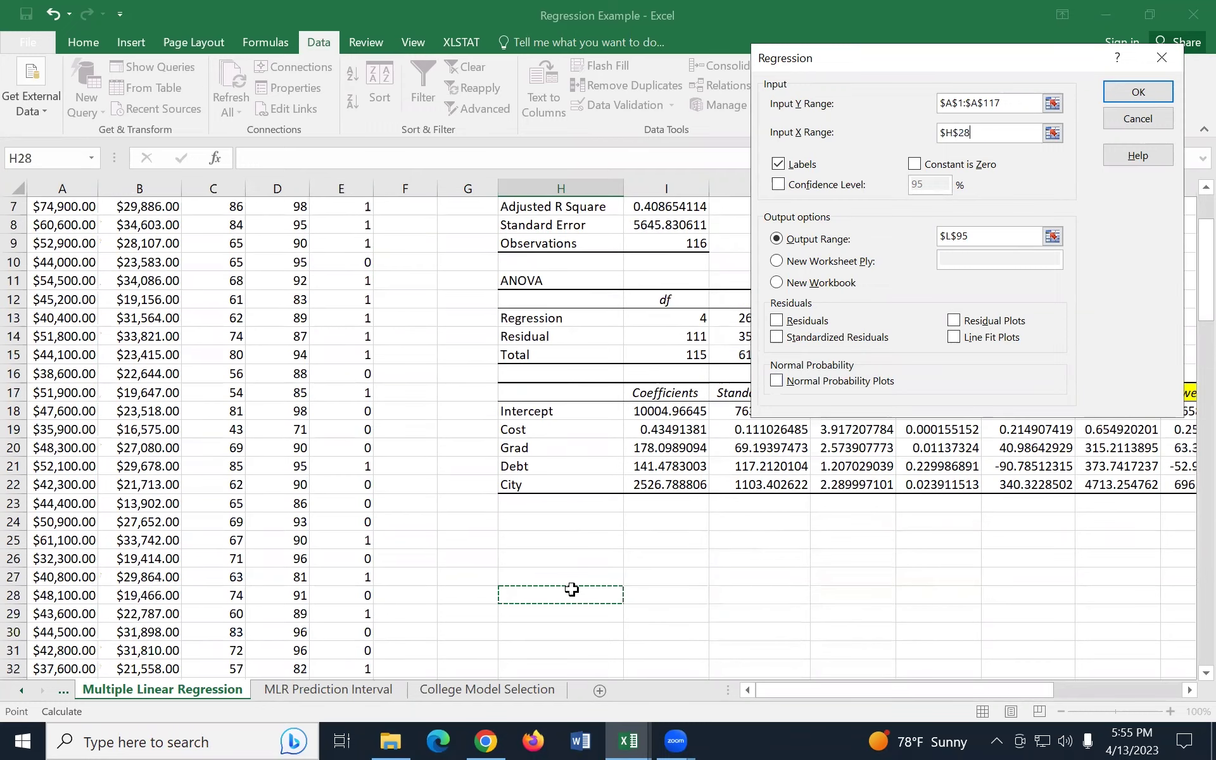
{"action": "left_click", "coordinate": [1134, 92]}
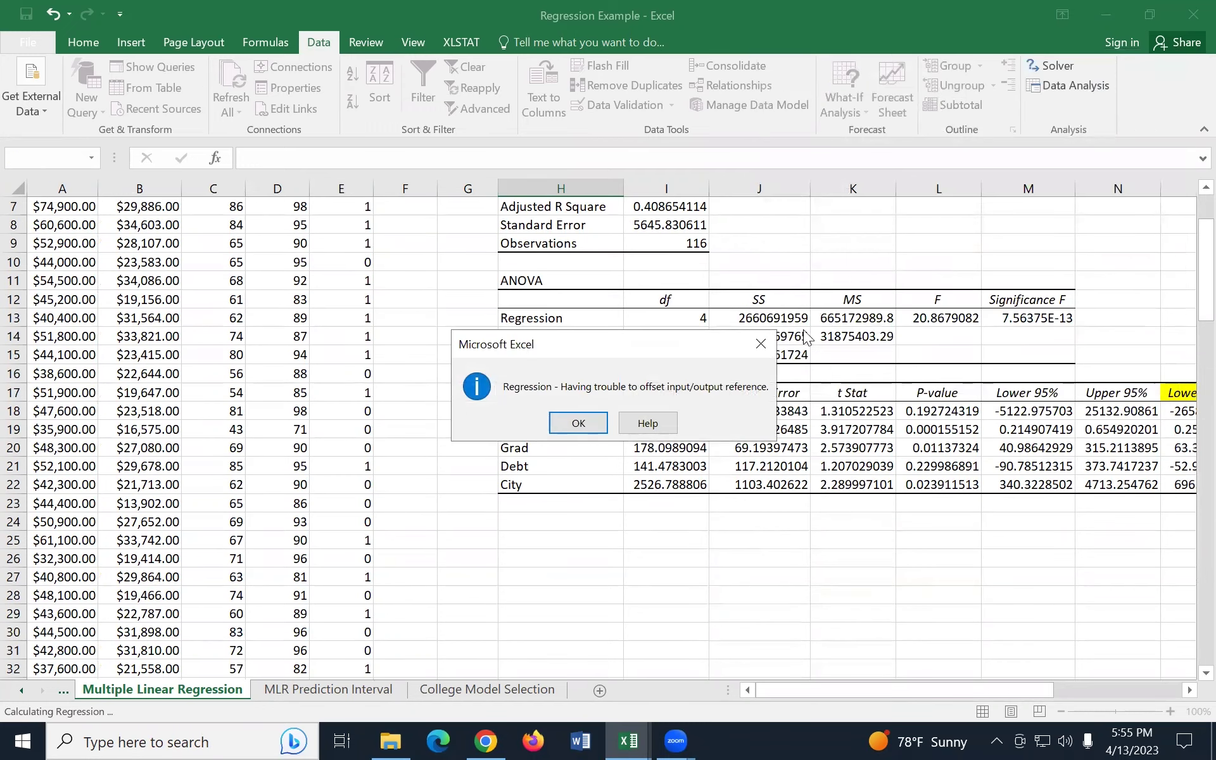
After the input error, replace the mistaken $H$28 range with $B$1:$D$117 and run the regression.
{"action": "left_click", "coordinate": [579, 423]}
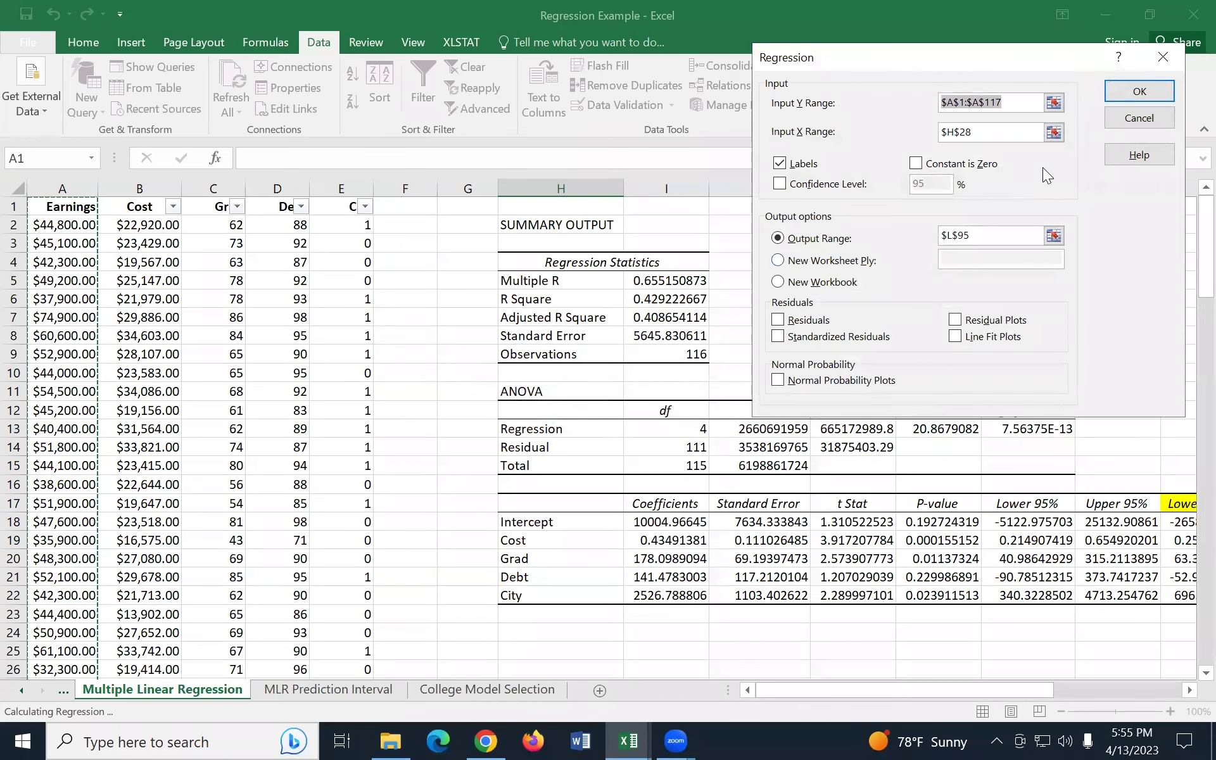
{"action": "left_click", "coordinate": [987, 133]}
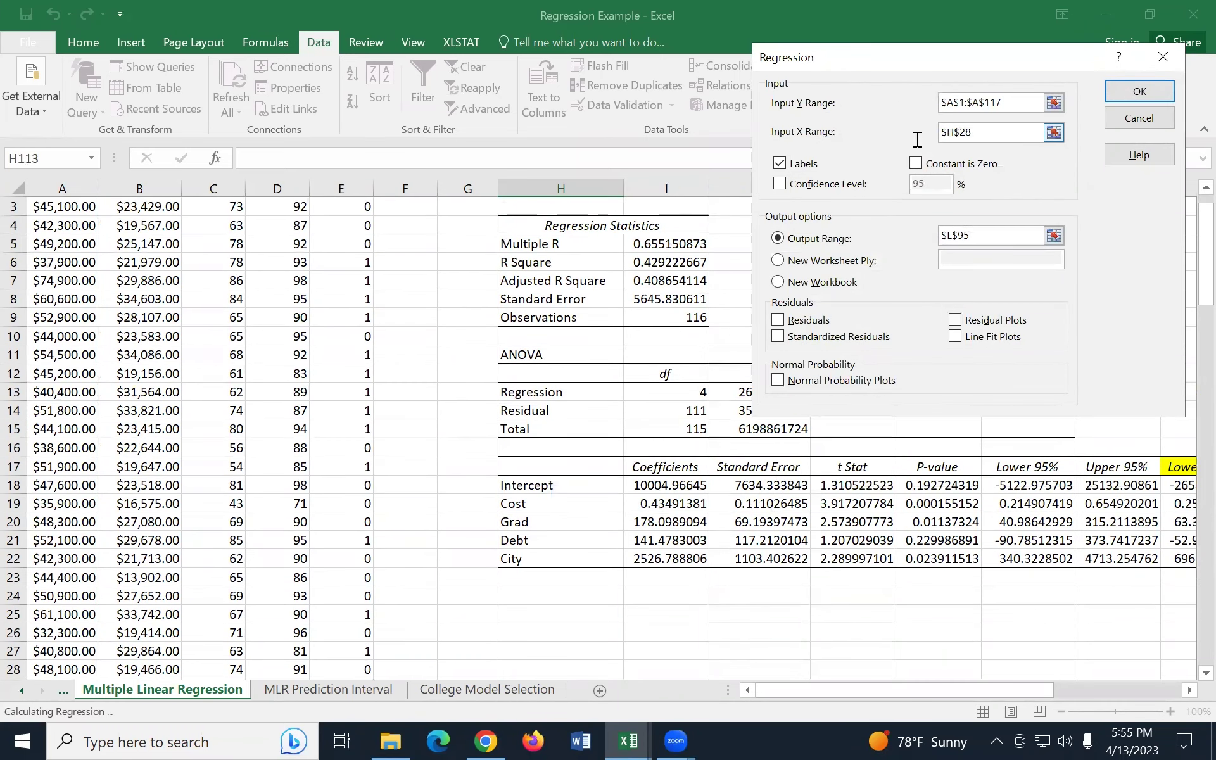
{"action": "left_click_drag", "start_coordinate": [1013, 129], "coordinate": [941, 133]}
{"action": "key", "text": "BackSpace"}
{"action": "scroll", "coordinate": [85, 253], "scroll_direction": "up", "scroll_amount": 1}
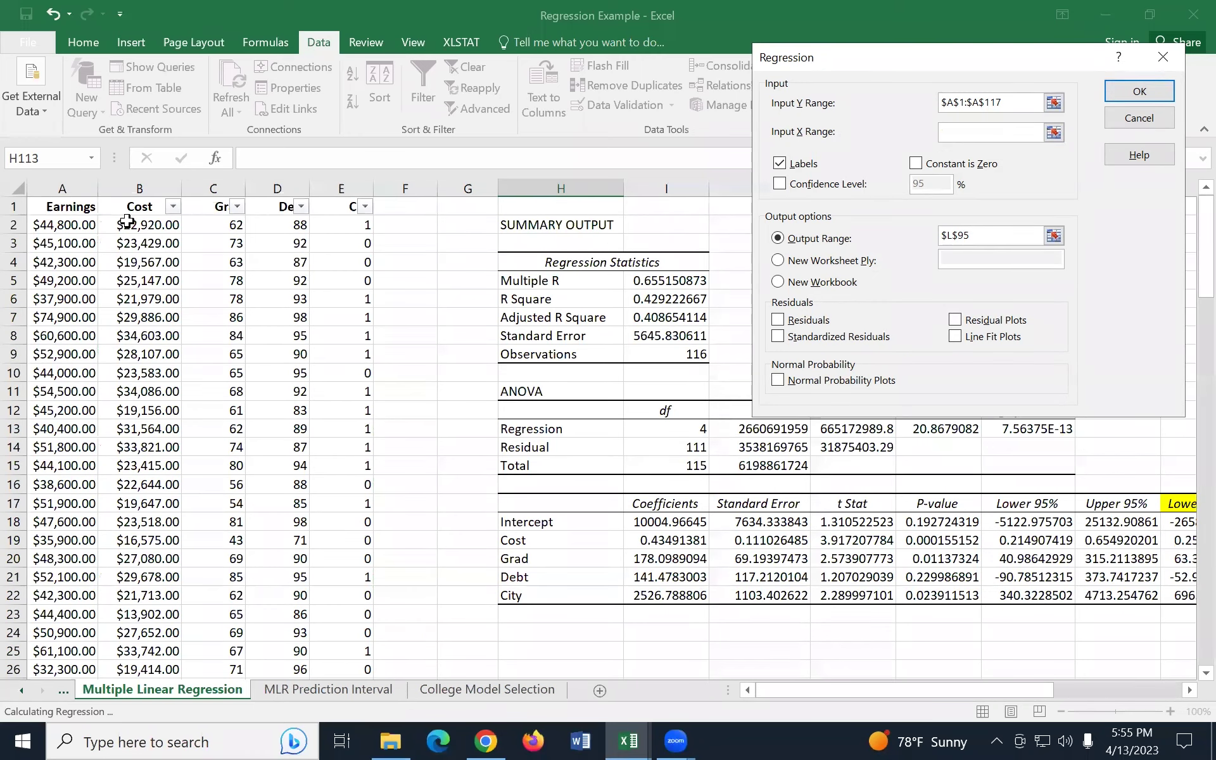
{"action": "left_click", "coordinate": [133, 207]}
{"action": "scroll", "coordinate": [361, 387], "scroll_direction": "down", "scroll_amount": 20}
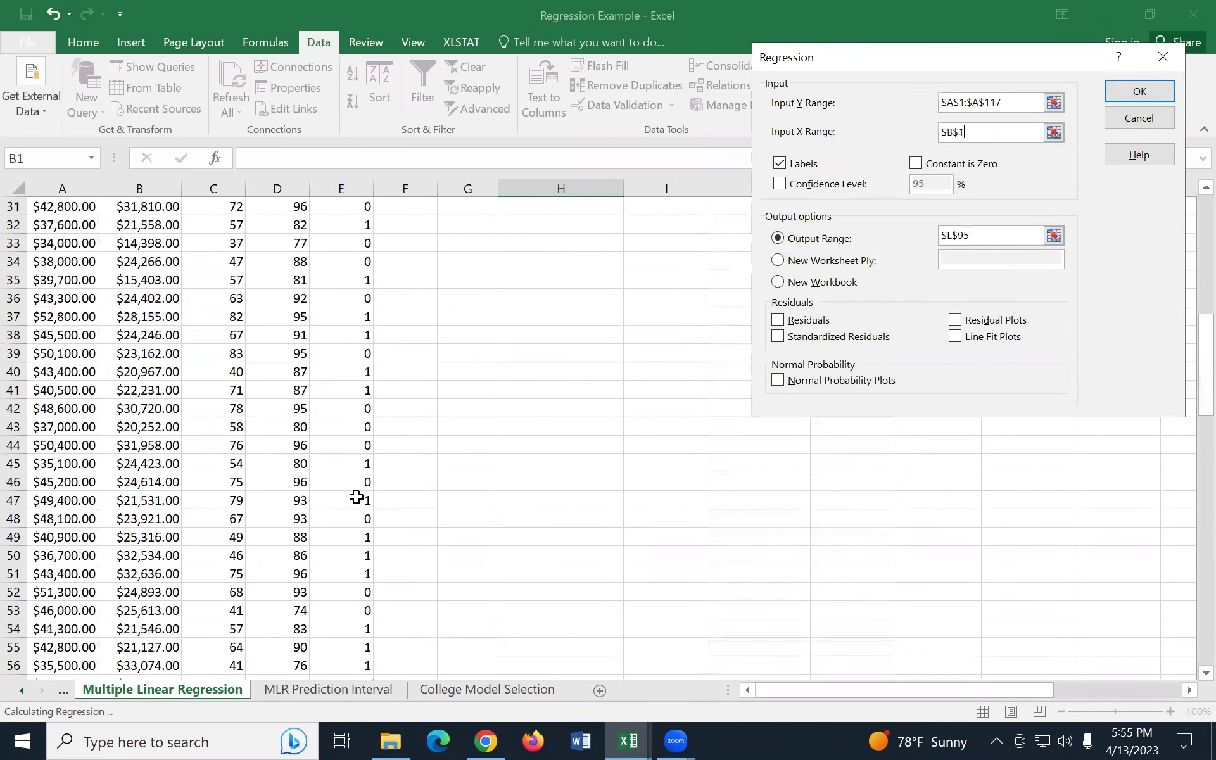
{"action": "scroll", "coordinate": [337, 508], "scroll_direction": "down", "scroll_amount": 13}
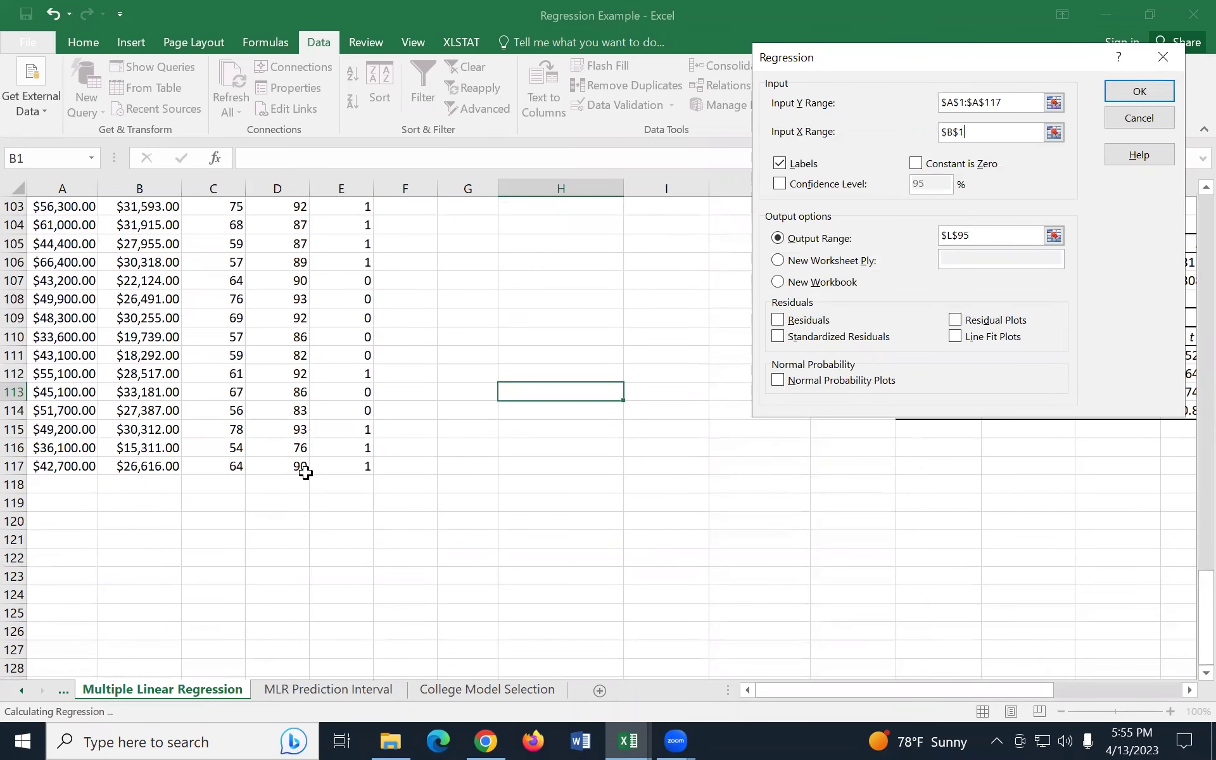
{"action": "left_click", "coordinate": [300, 468], "text": "shift"}
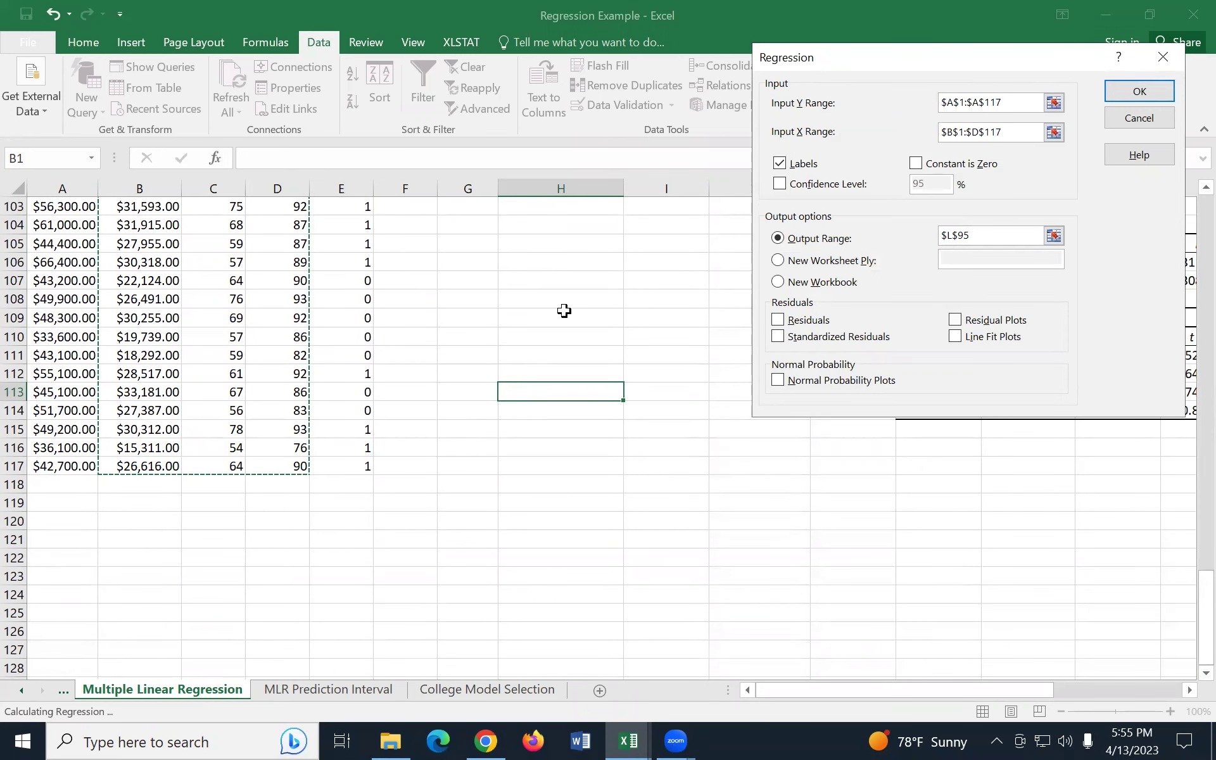
{"action": "left_click", "coordinate": [1151, 88]}
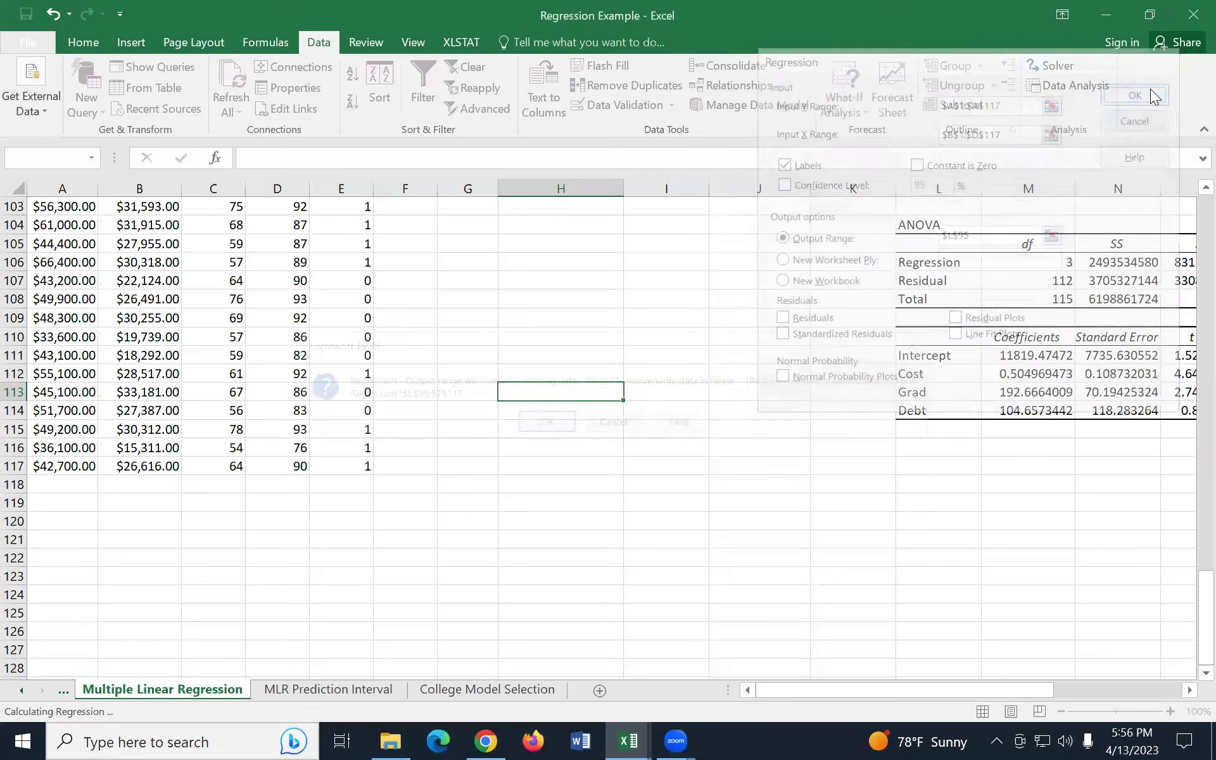
{"action": "left_click", "coordinate": [556, 423]}
{"action": "scroll", "coordinate": [704, 475], "scroll_direction": "up", "scroll_amount": 3}
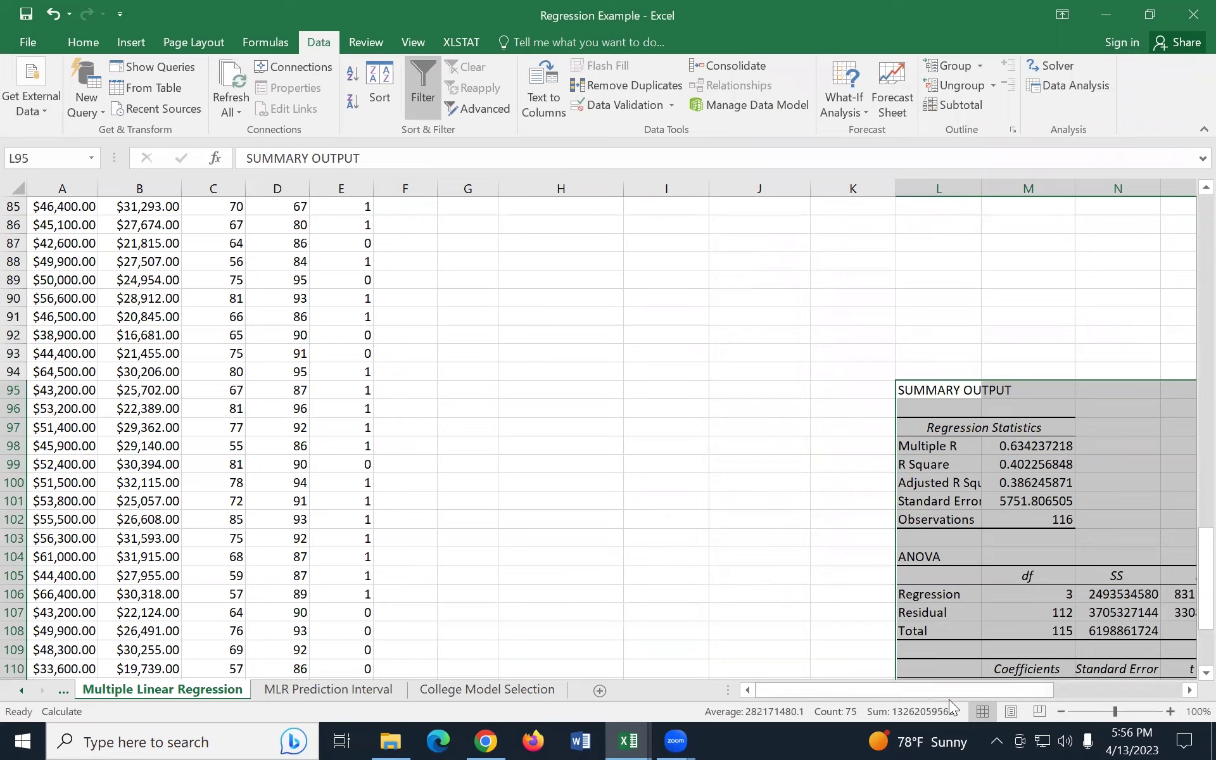
{"action": "left_click_drag", "start_coordinate": [1041, 688], "coordinate": [1103, 672]}
{"action": "scroll", "coordinate": [1056, 550], "scroll_direction": "down", "scroll_amount": 2}
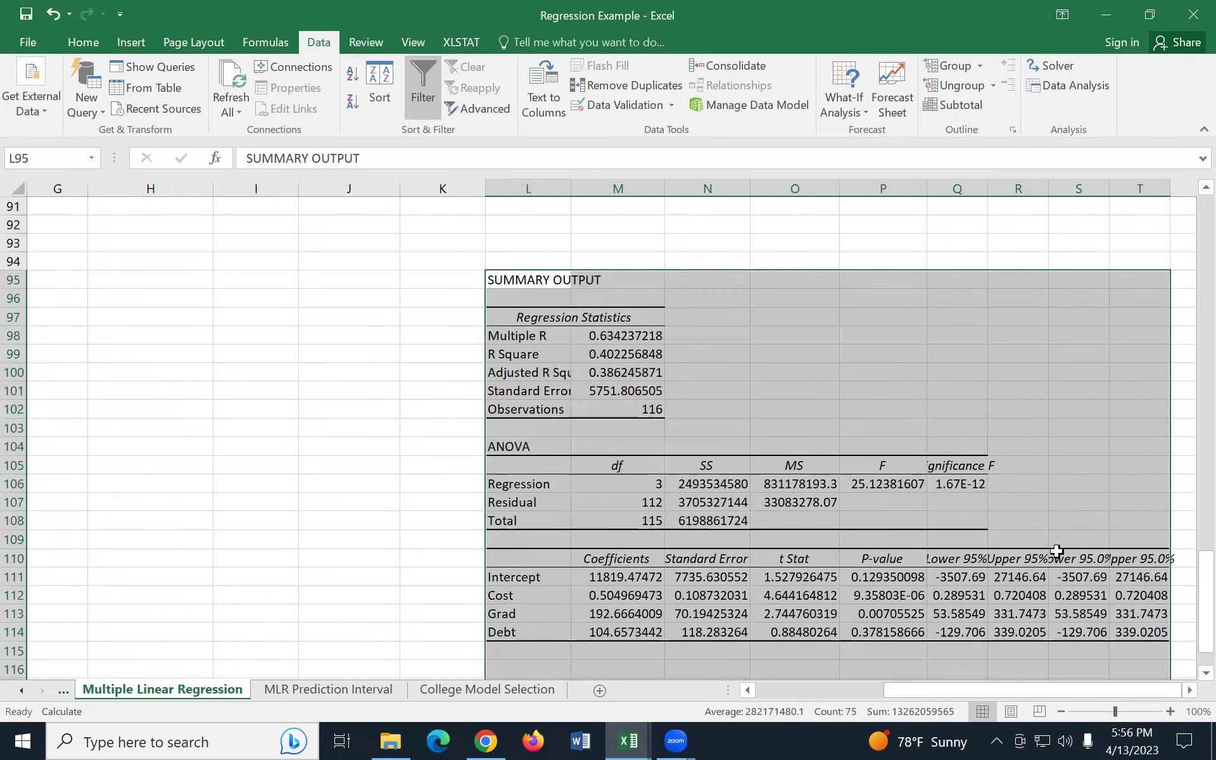
{"action": "scroll", "coordinate": [1056, 550], "scroll_direction": "down", "scroll_amount": 1}
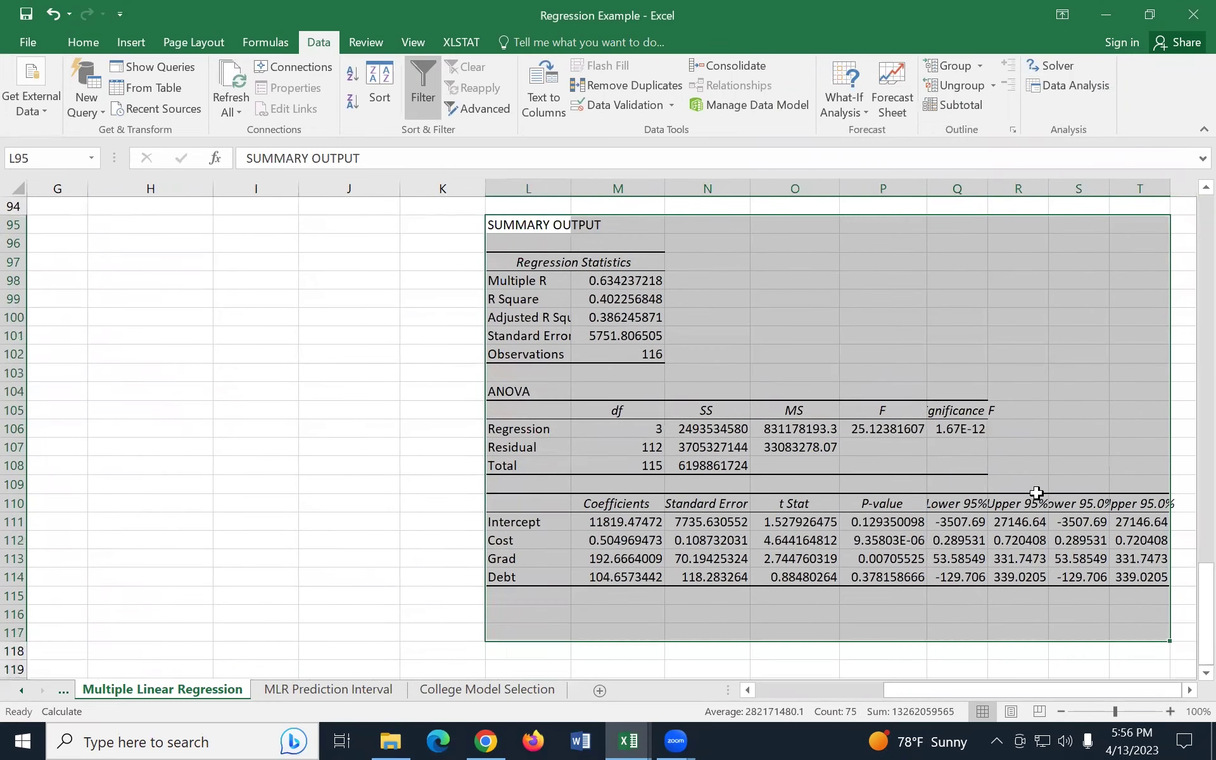
{"action": "left_click", "coordinate": [482, 690]}
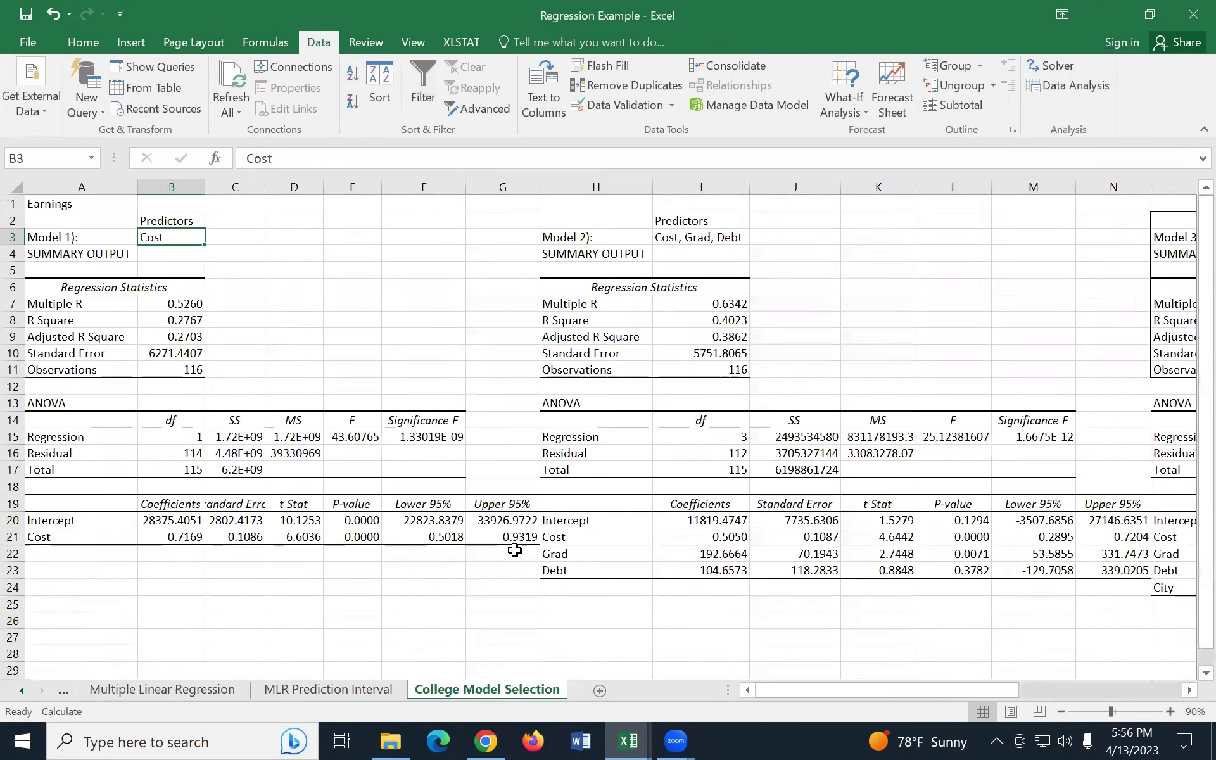
Fill Model 1's and Model 2's Adjusted R Square and Standard Error cells (B9:B10, I9:I10) yellow.
{"action": "left_click", "coordinate": [157, 338]}
{"action": "left_click_drag", "start_coordinate": [157, 339], "coordinate": [162, 353]}
{"action": "left_click", "coordinate": [82, 42]}
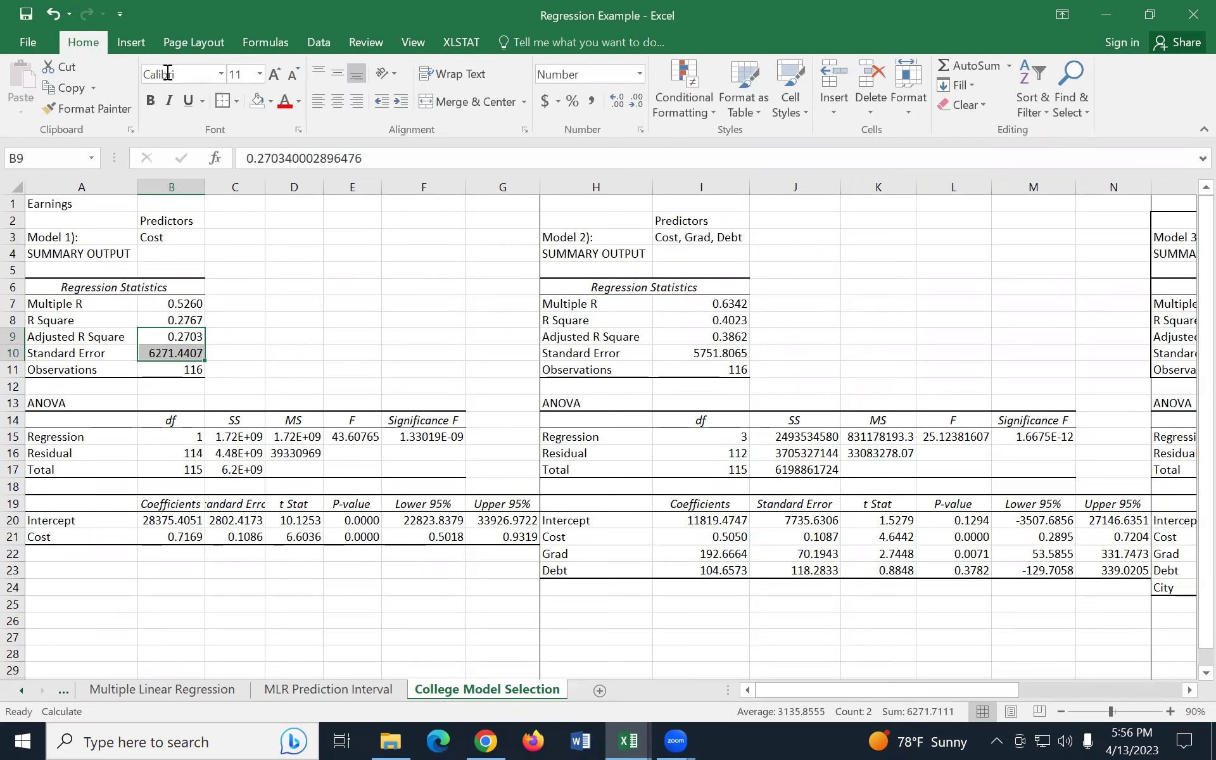
{"action": "left_click", "coordinate": [270, 101]}
{"action": "left_click", "coordinate": [299, 240]}
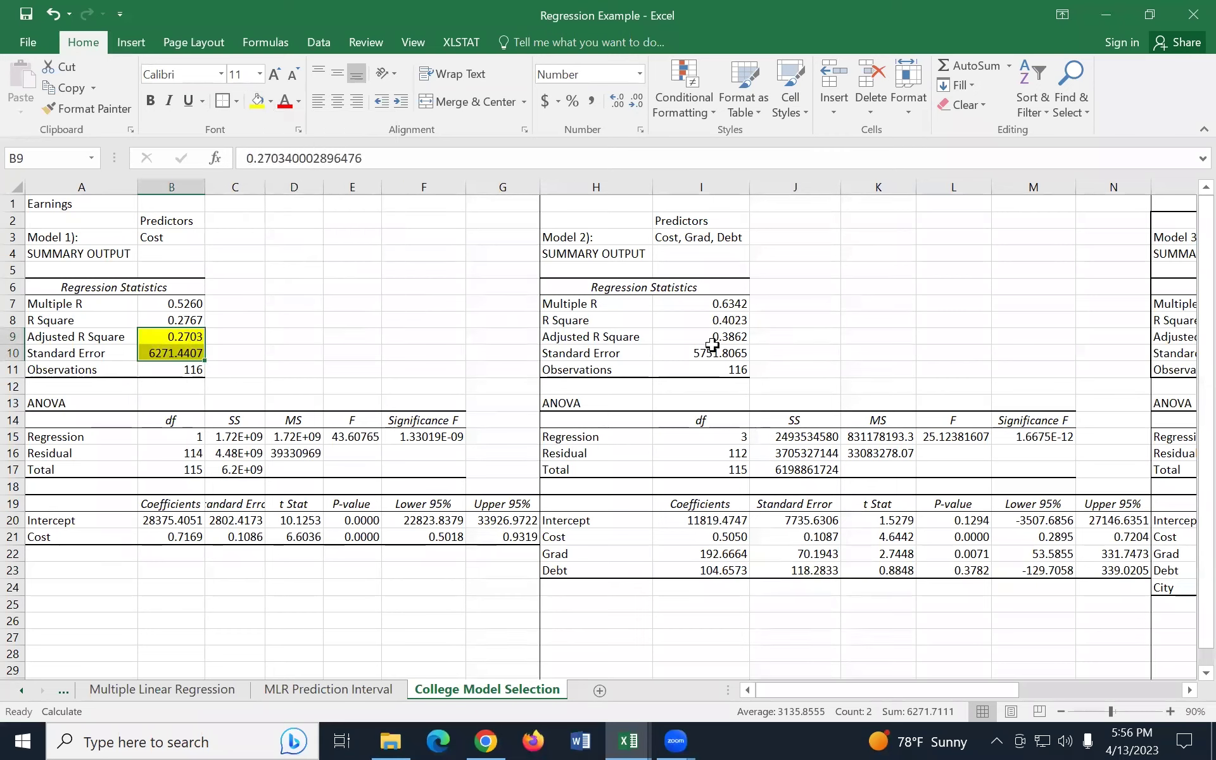
{"action": "left_click_drag", "start_coordinate": [709, 342], "coordinate": [711, 355]}
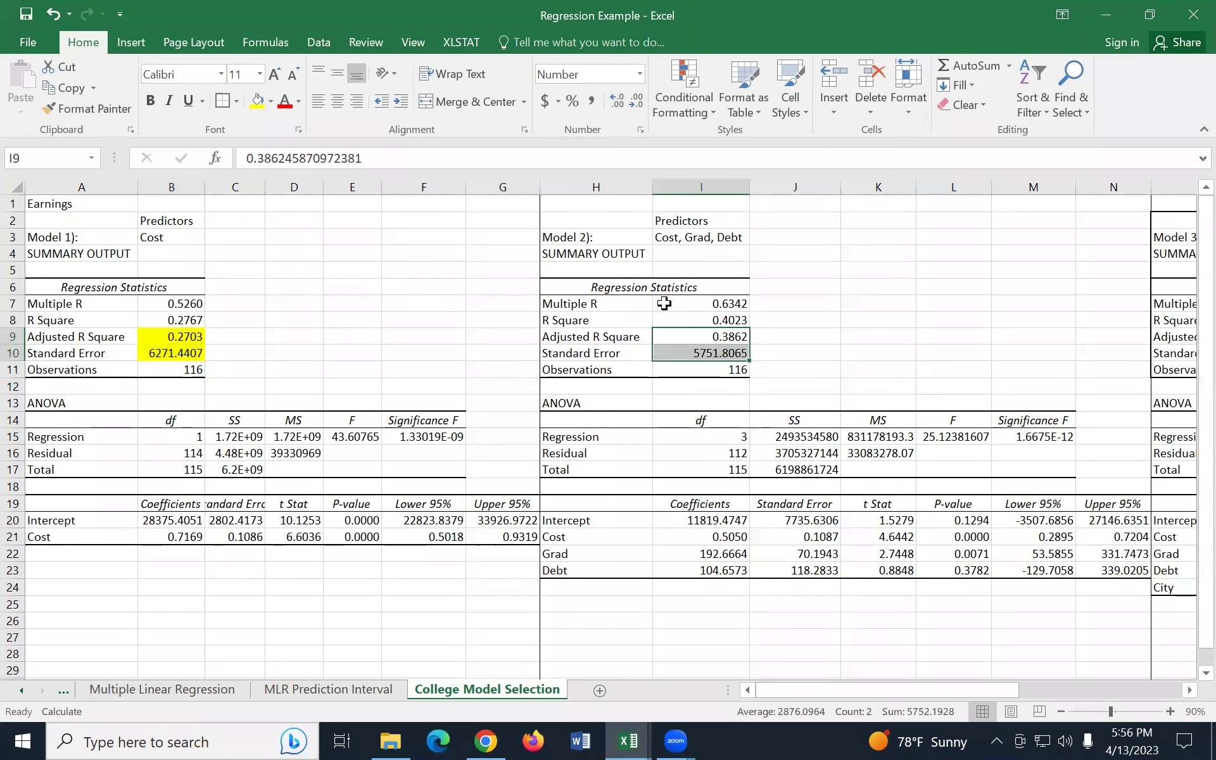
{"action": "left_click", "coordinate": [258, 102]}
{"action": "left_click", "coordinate": [353, 322]}
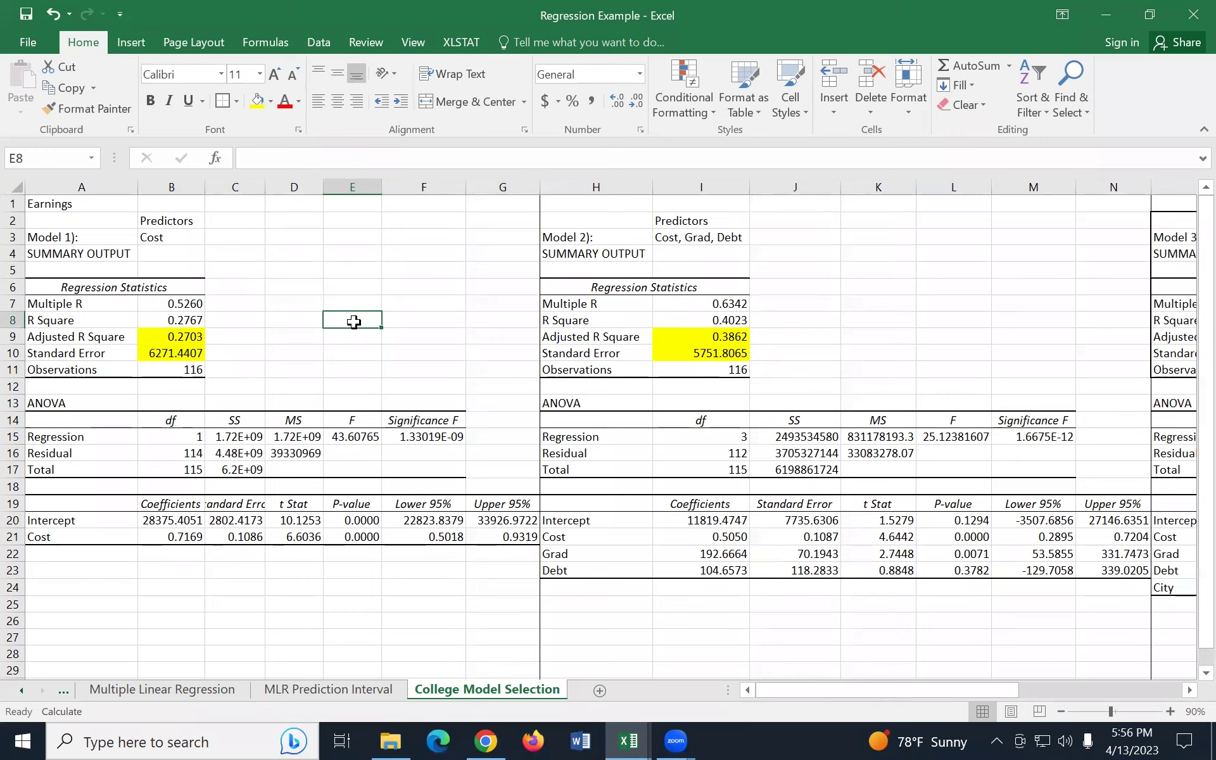
Compare the models' Adjusted R Square and Standard Error: Model 2's 5751.8065 versus Model 1's 6271.4407.
{"action": "left_click", "coordinate": [174, 338]}
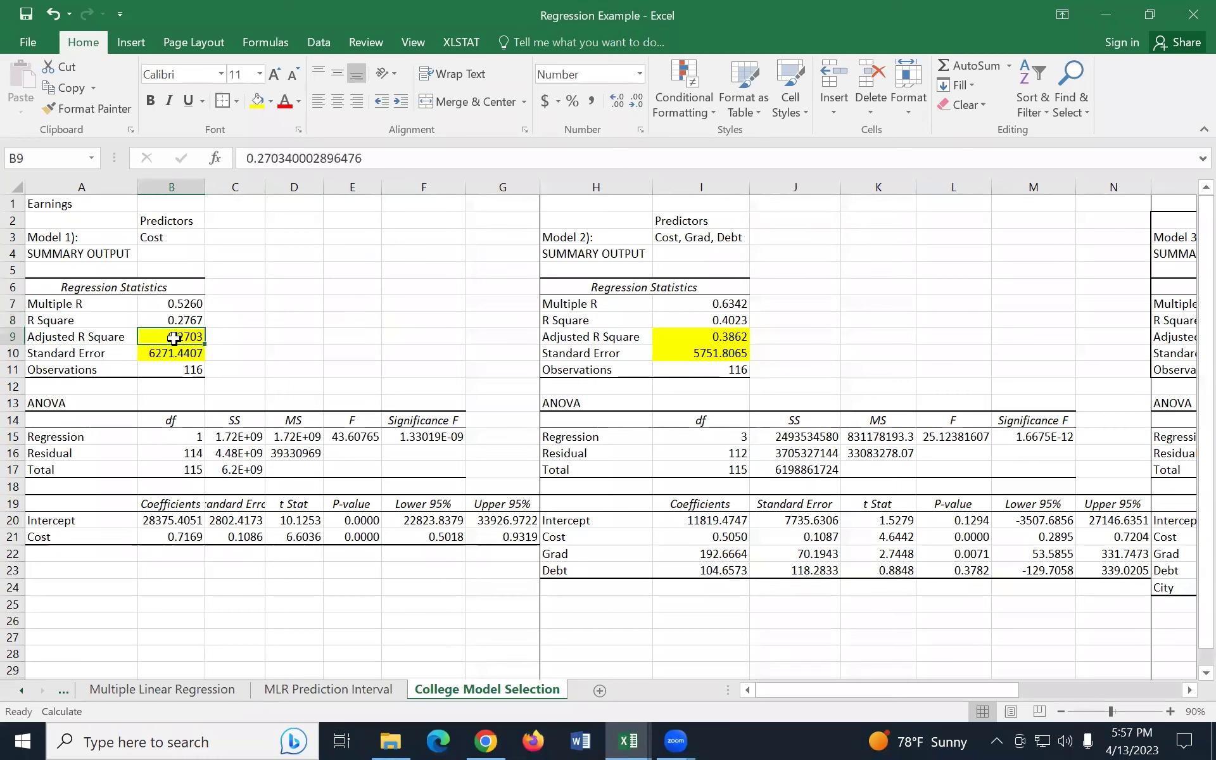
{"action": "left_click", "coordinate": [734, 338]}
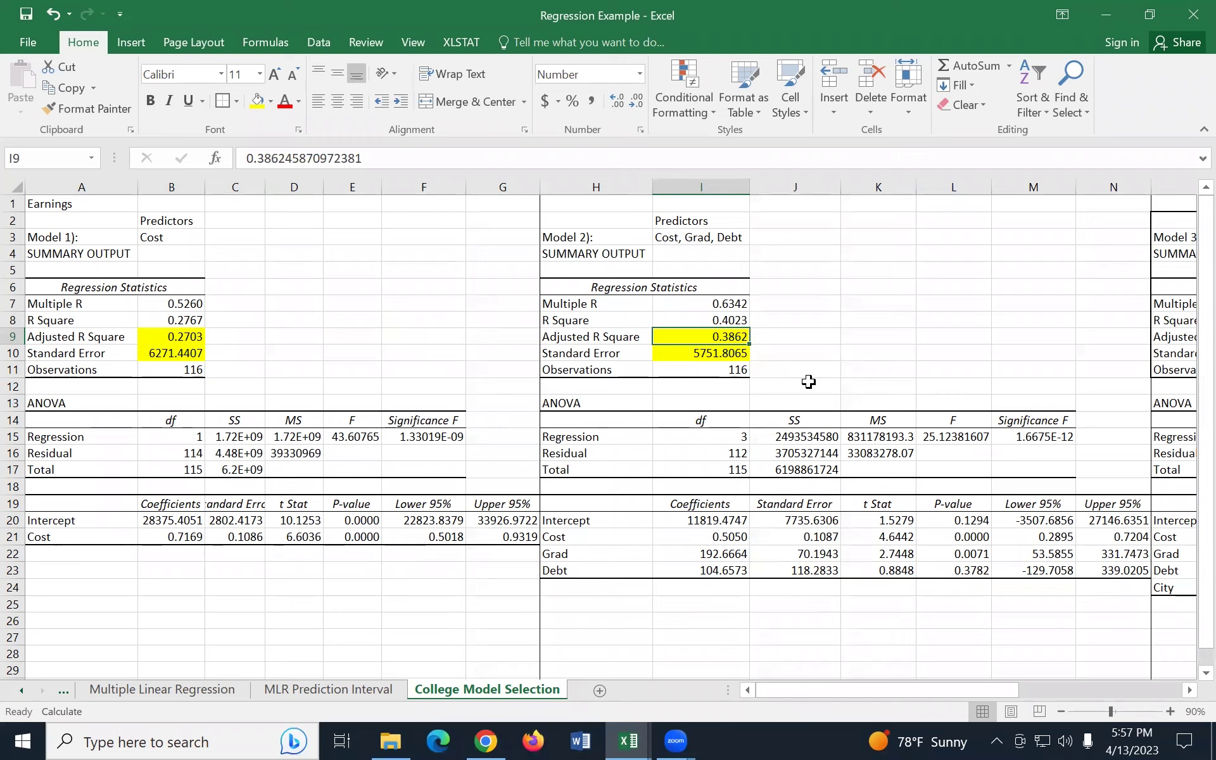
{"action": "left_click", "coordinate": [162, 358]}
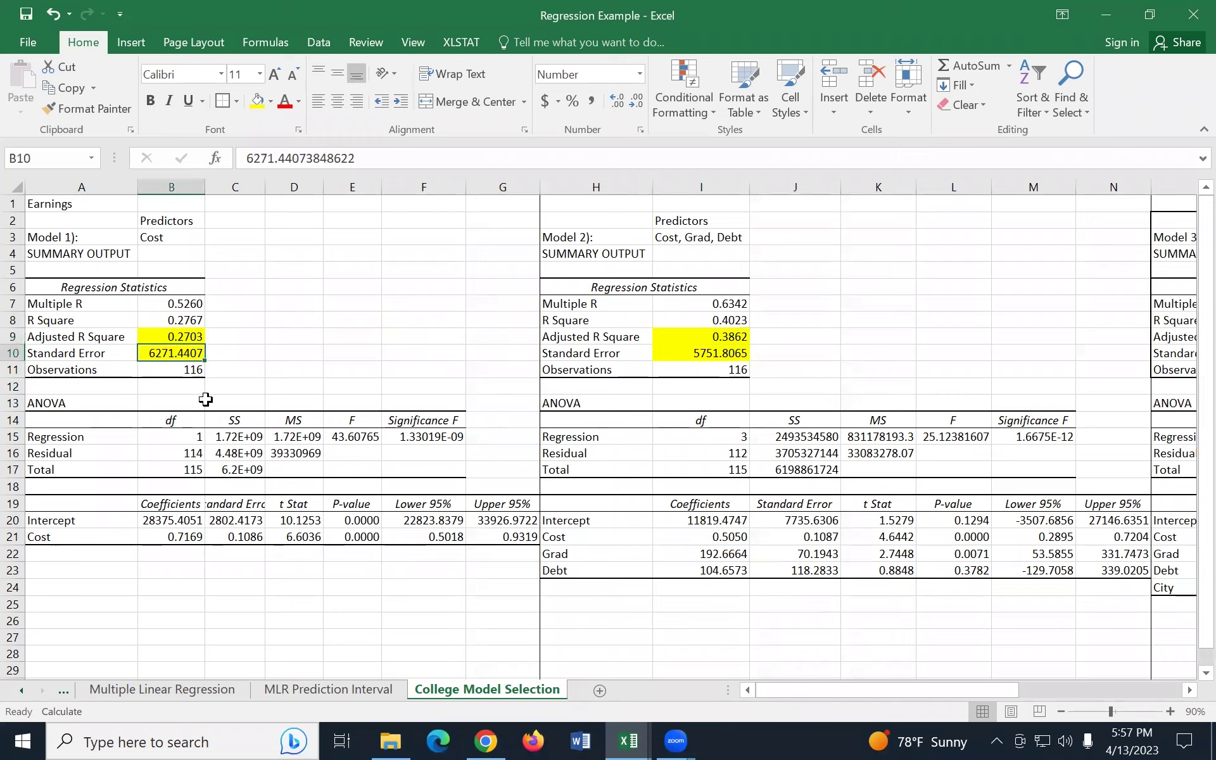
{"action": "left_click", "coordinate": [731, 356]}
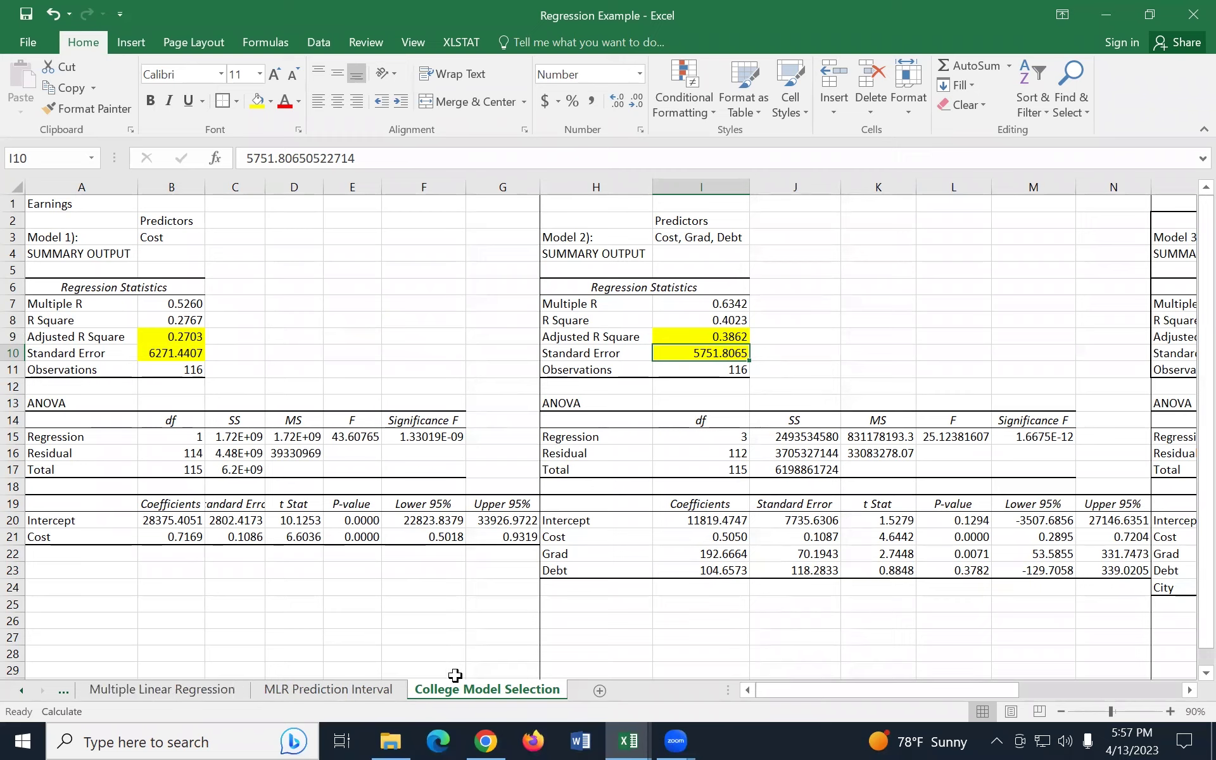
Scroll to Model 3 and fill its Adjusted R Square and Standard Error (P9:P10) yellow.
{"action": "left_click_drag", "start_coordinate": [853, 692], "coordinate": [1013, 689]}
{"action": "left_click_drag", "start_coordinate": [728, 535], "coordinate": [729, 596]}
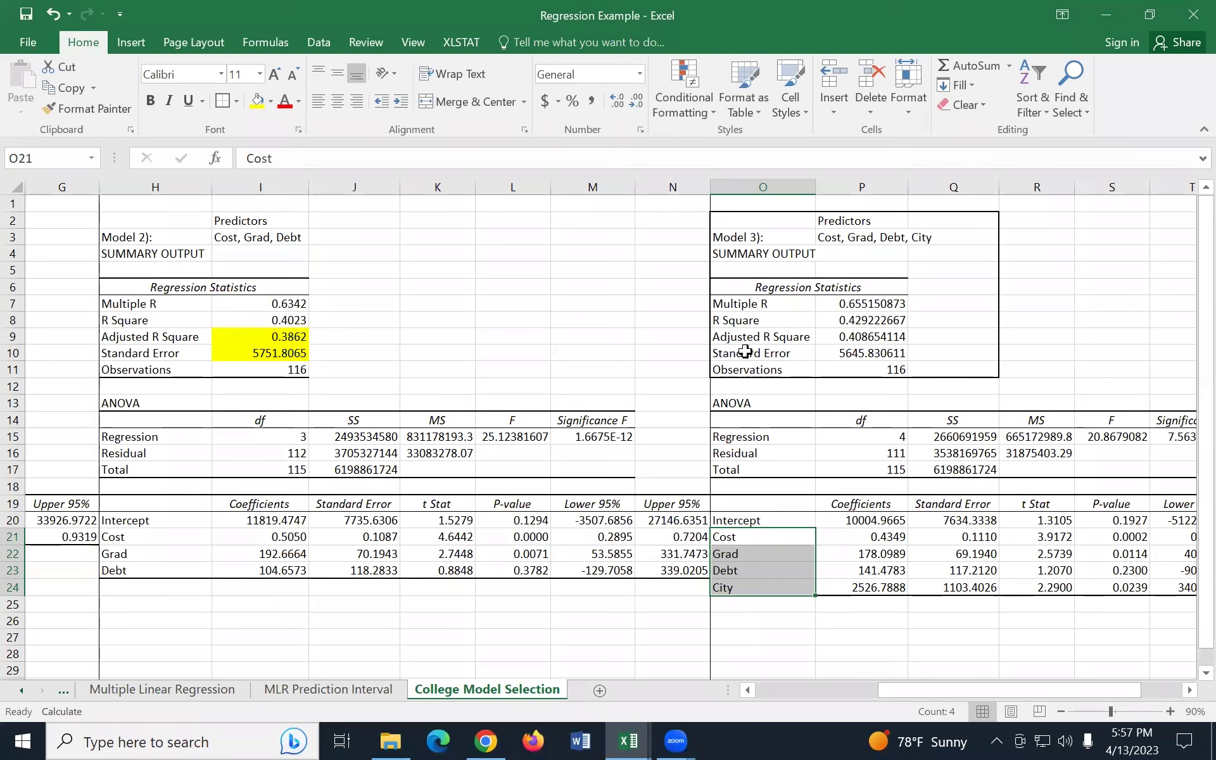
{"action": "left_click_drag", "start_coordinate": [867, 337], "coordinate": [869, 352]}
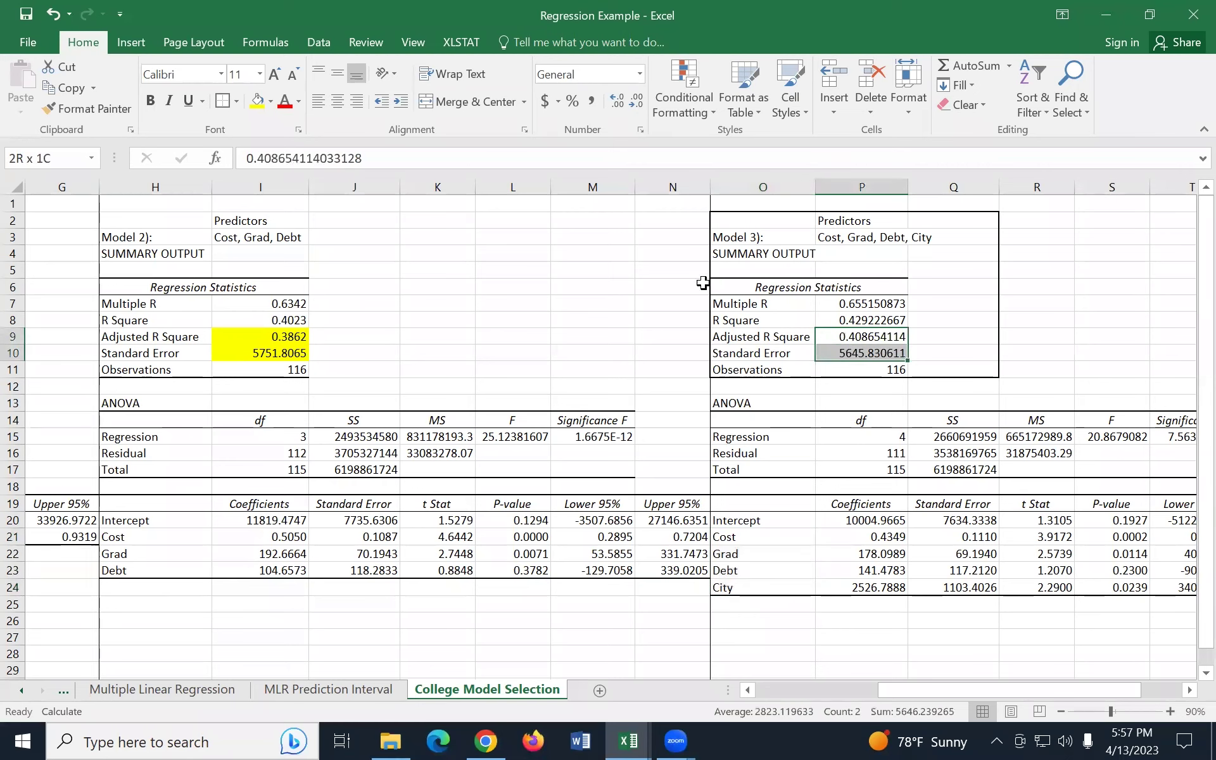
{"action": "left_click", "coordinate": [257, 100]}
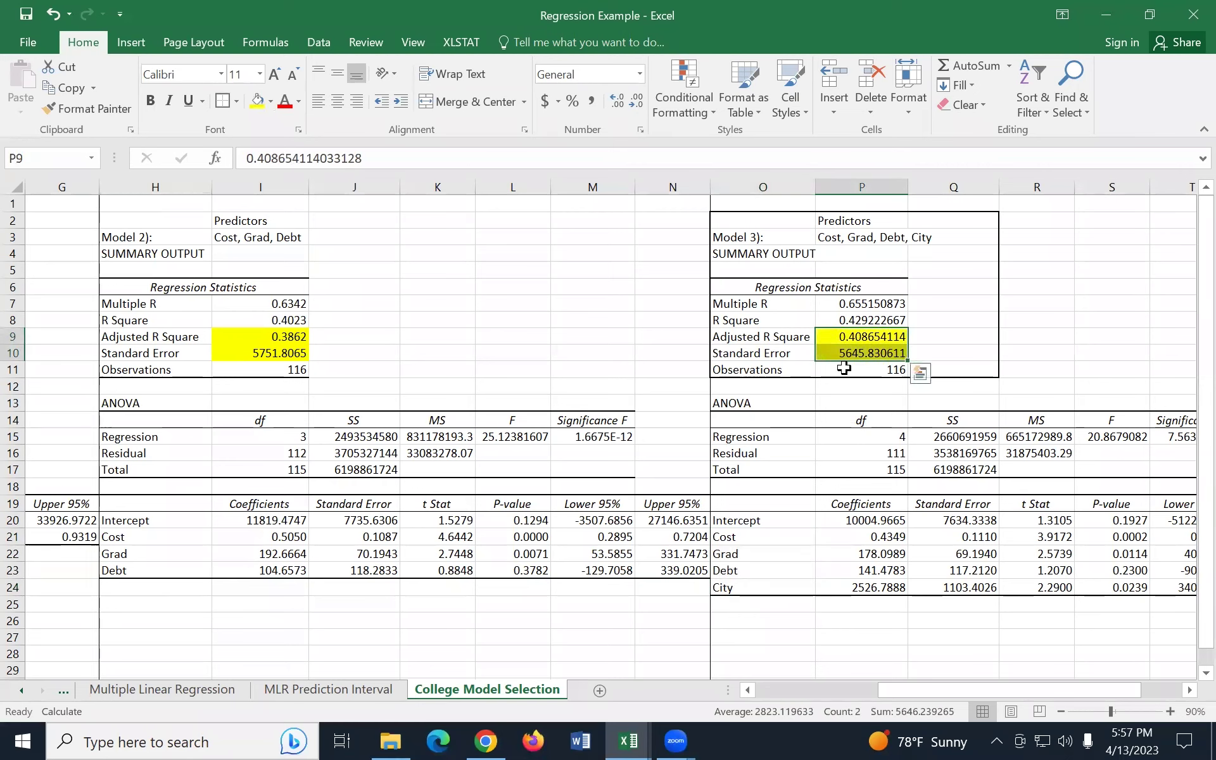
Compare Model 2's Adjusted R Square with Model 3's 0.4087 and highlight Model 3's statistics block.
{"action": "mouse_move", "coordinate": [1029, 689]}
{"action": "left_mouse_down"}
{"action": "mouse_move", "coordinate": [1063, 689]}
{"action": "mouse_move", "coordinate": [1030, 698]}
{"action": "left_mouse_up"}
{"action": "left_click", "coordinate": [262, 338]}
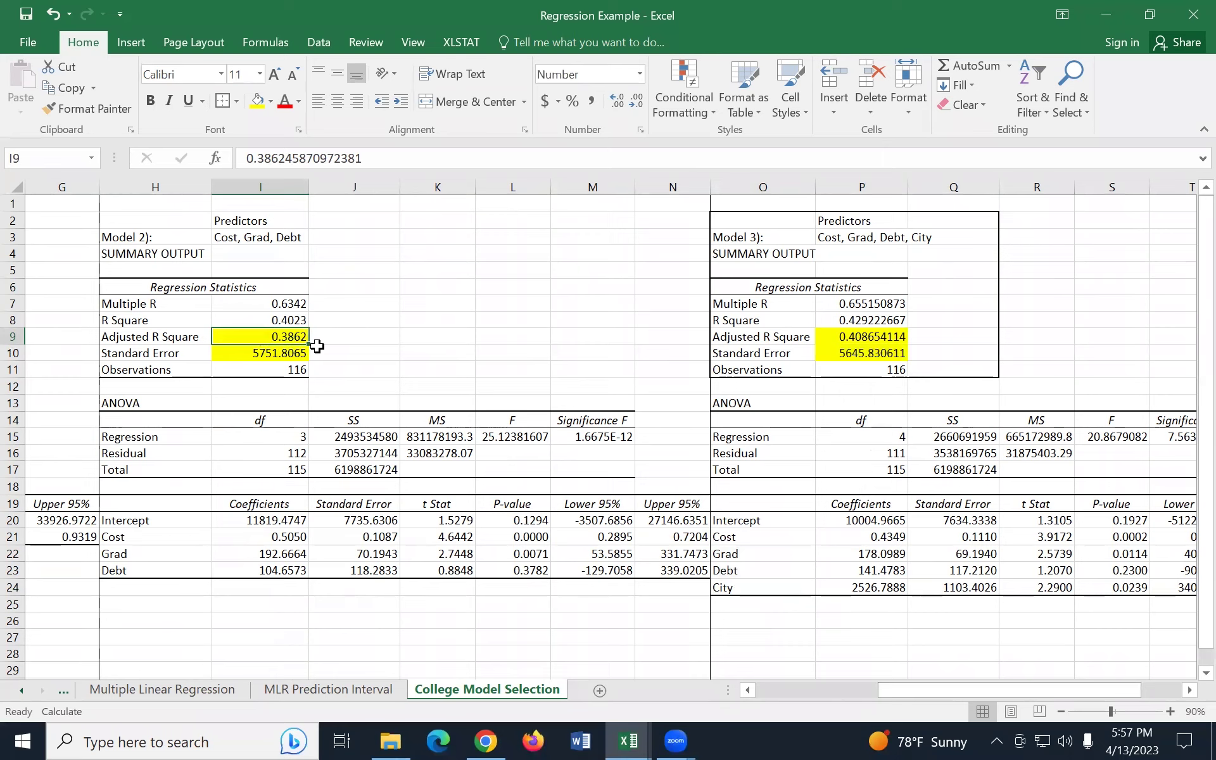
{"action": "left_click", "coordinate": [874, 337]}
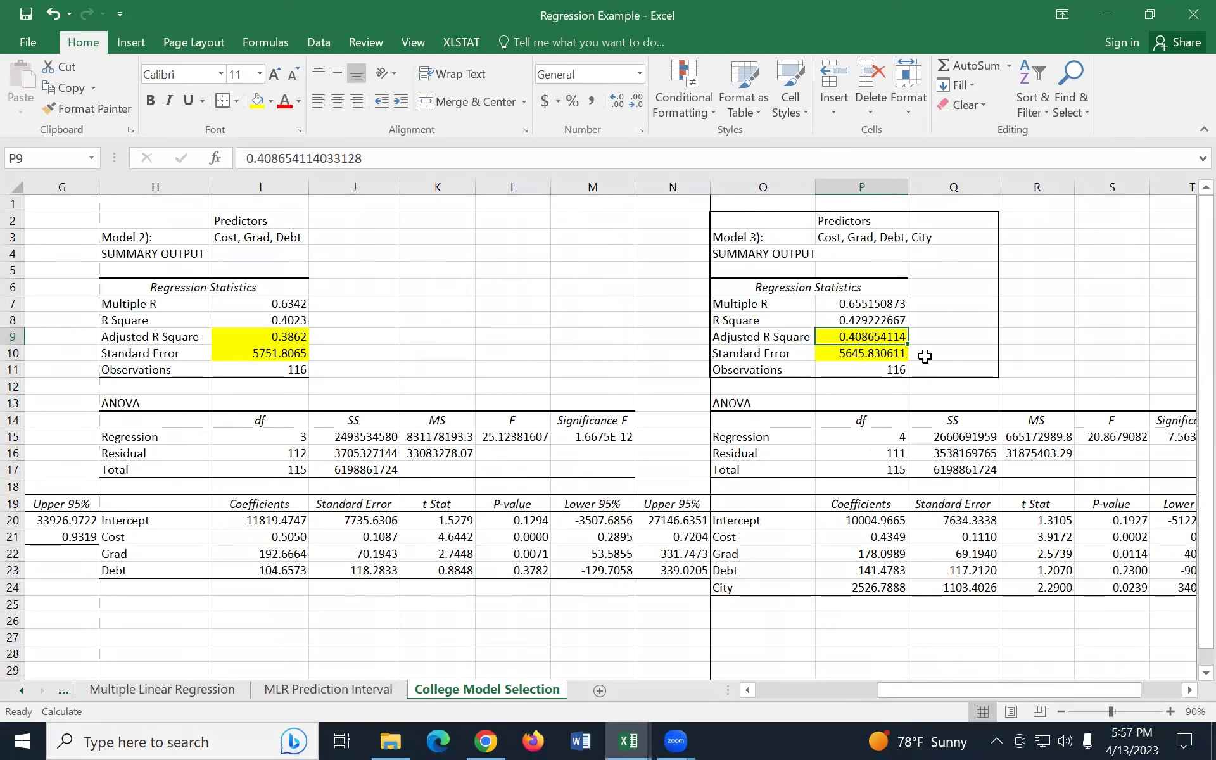
{"action": "left_click_drag", "start_coordinate": [745, 222], "coordinate": [980, 370]}
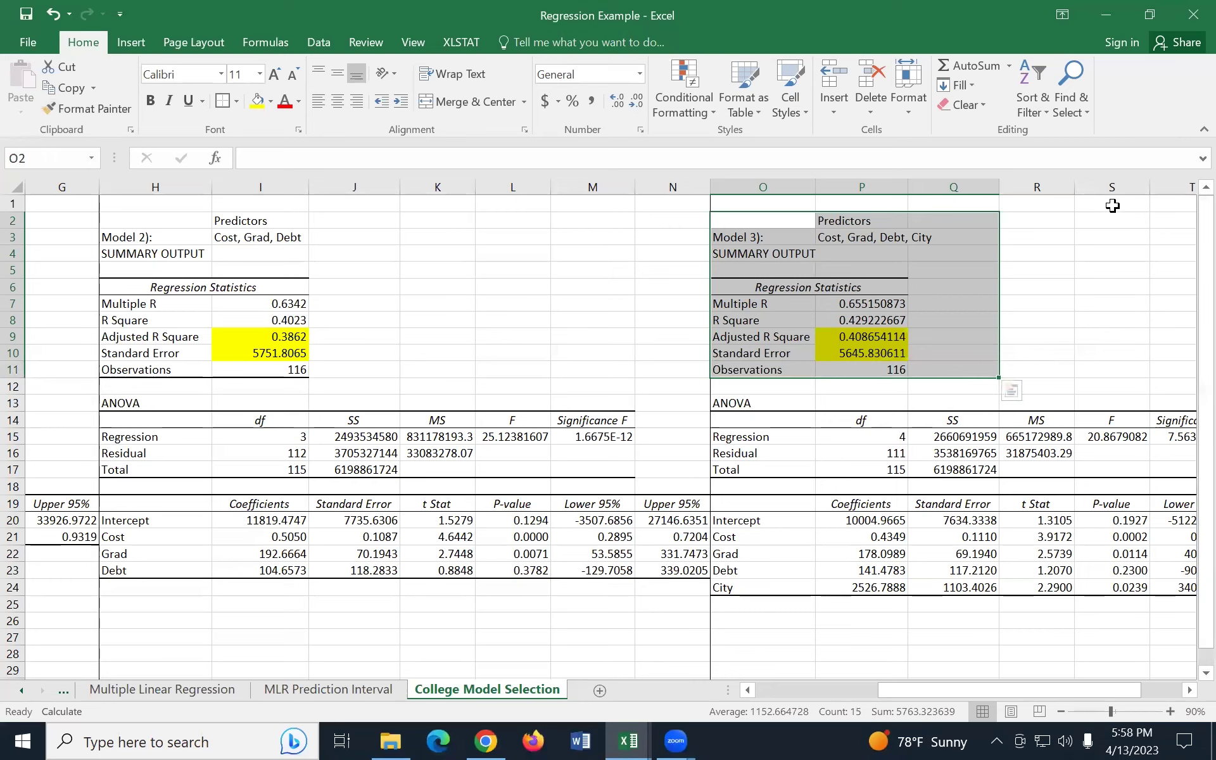
{"action": "left_click", "coordinate": [1046, 321]}
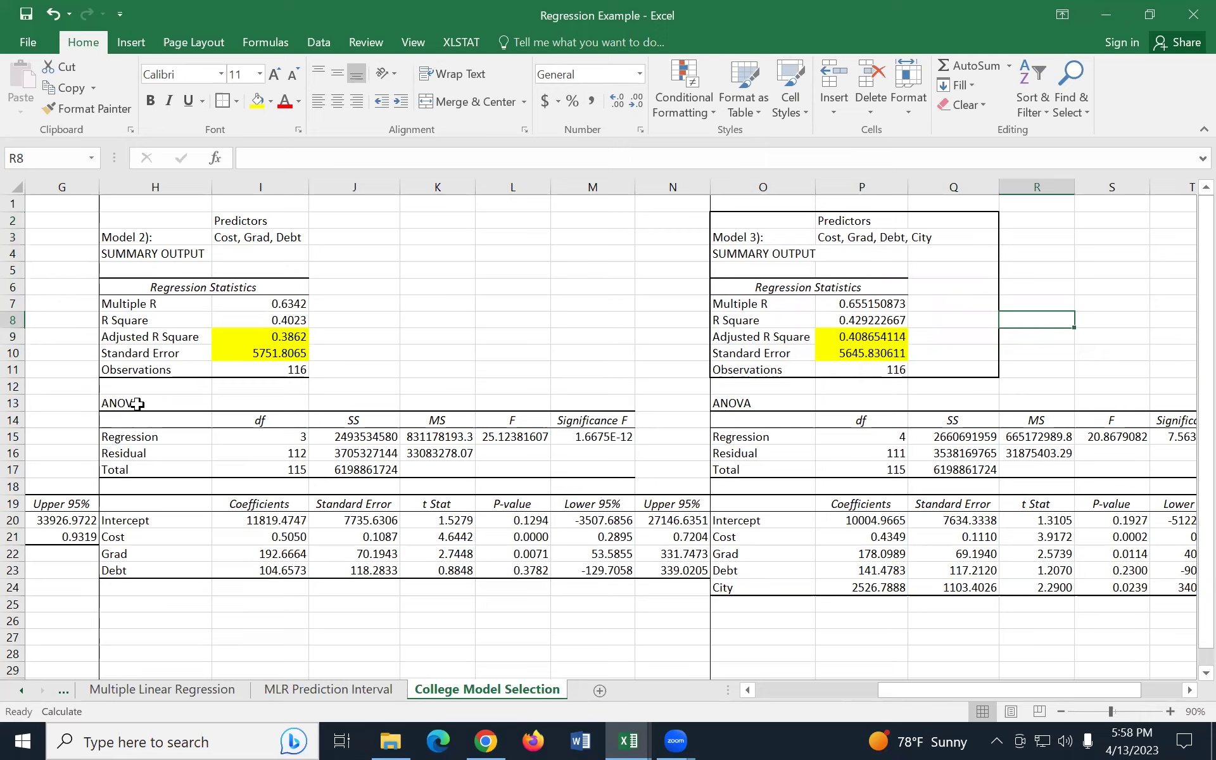
{"action": "left_click_drag", "start_coordinate": [138, 403], "coordinate": [613, 468]}
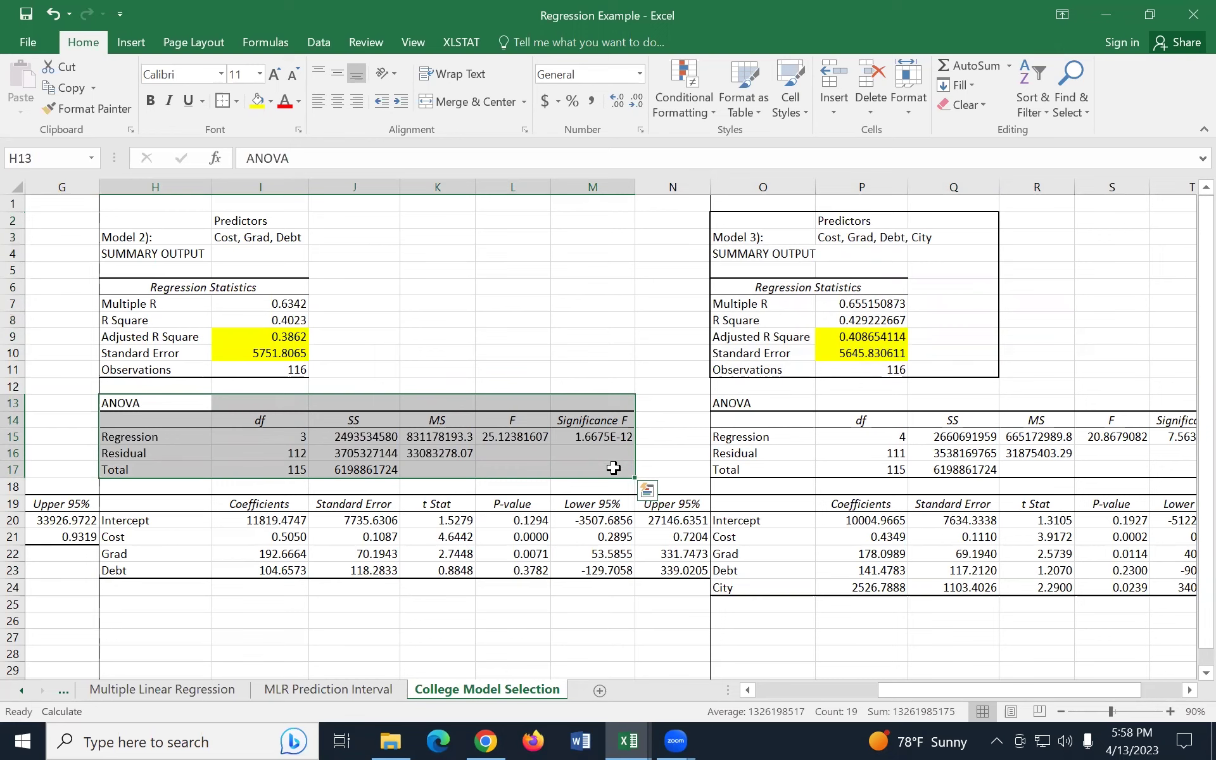
{"action": "left_click", "coordinate": [578, 440]}
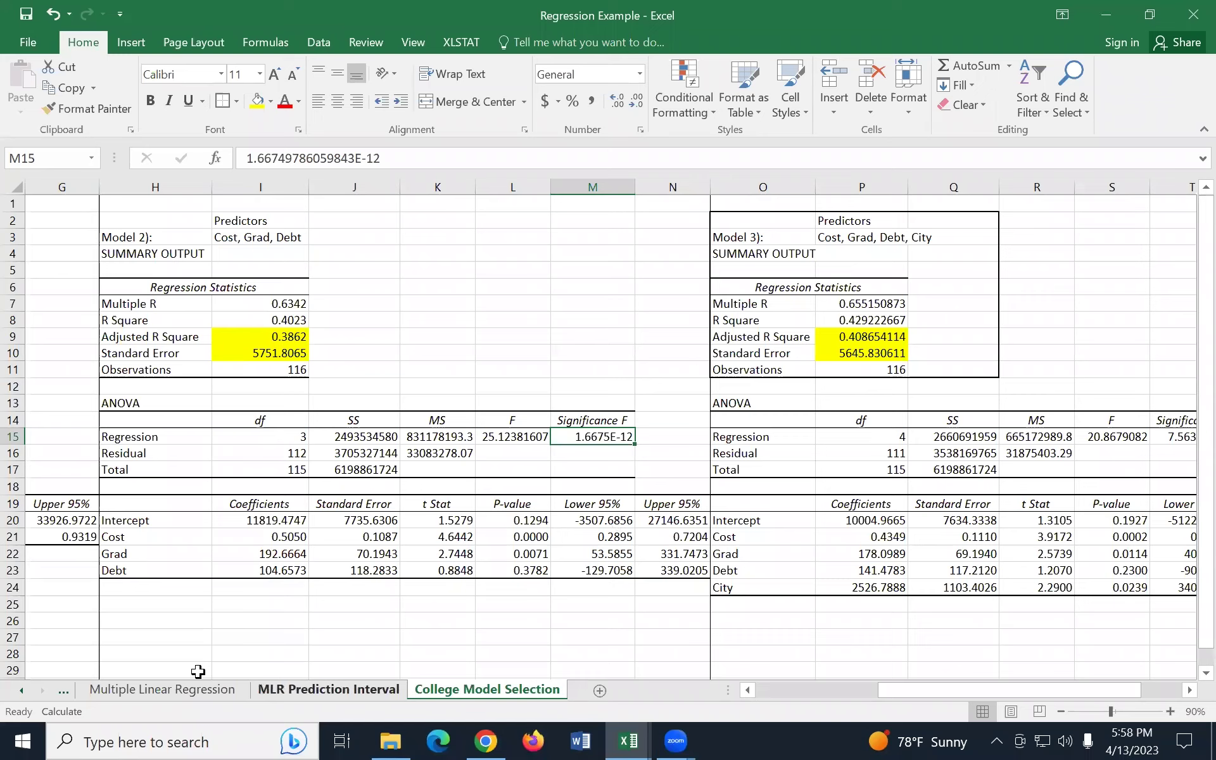
{"action": "left_click_drag", "start_coordinate": [104, 536], "coordinate": [115, 564]}
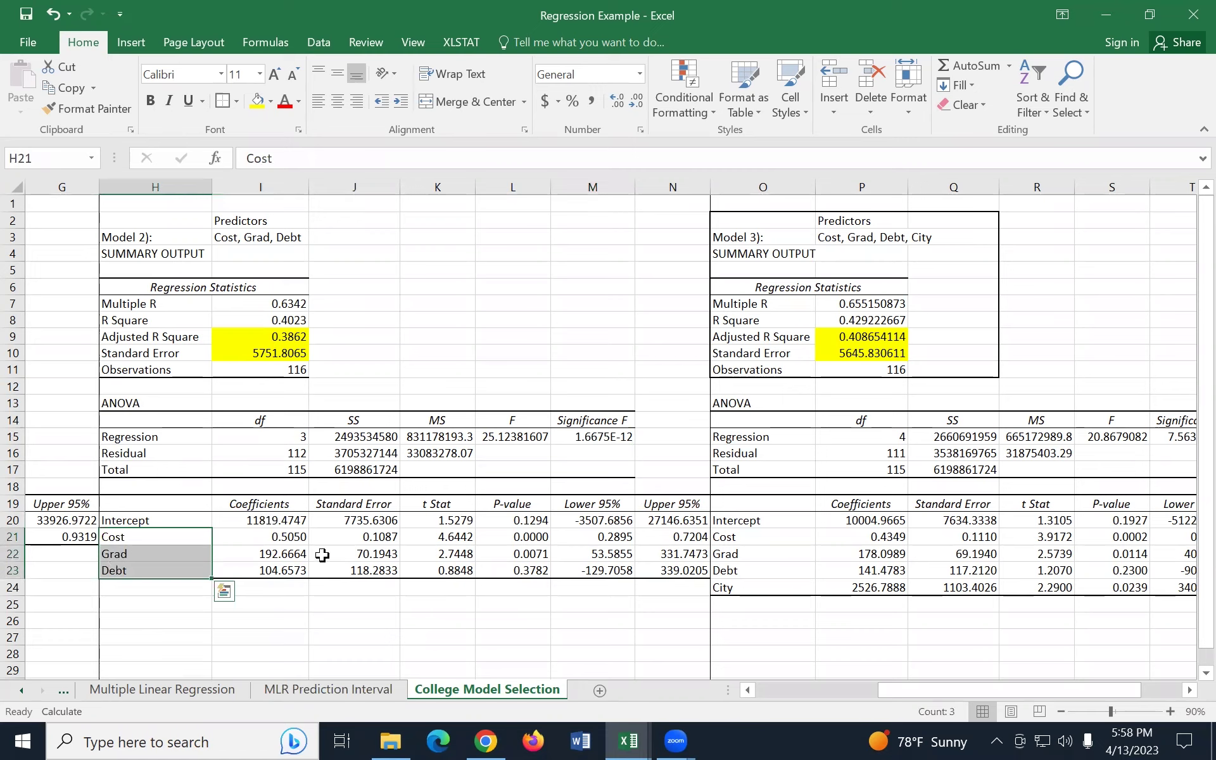
{"action": "left_click_drag", "start_coordinate": [290, 537], "coordinate": [285, 565]}
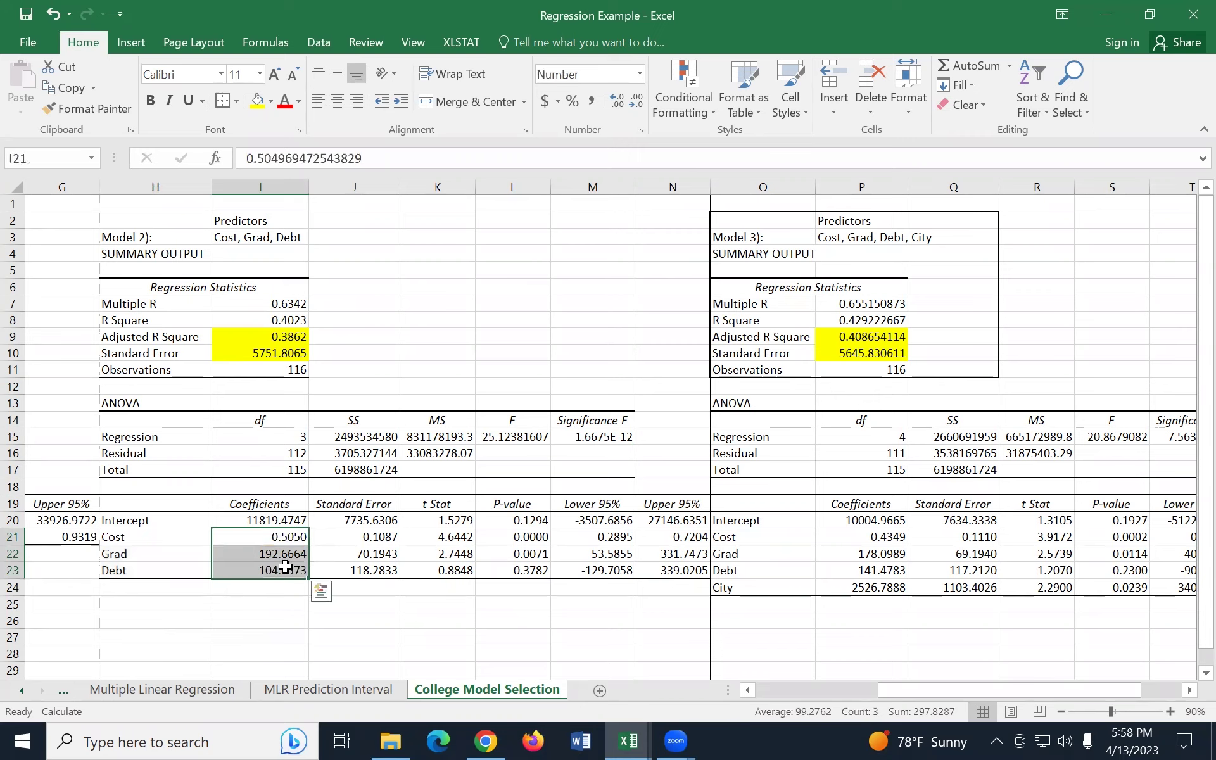
{"action": "left_click", "coordinate": [527, 536]}
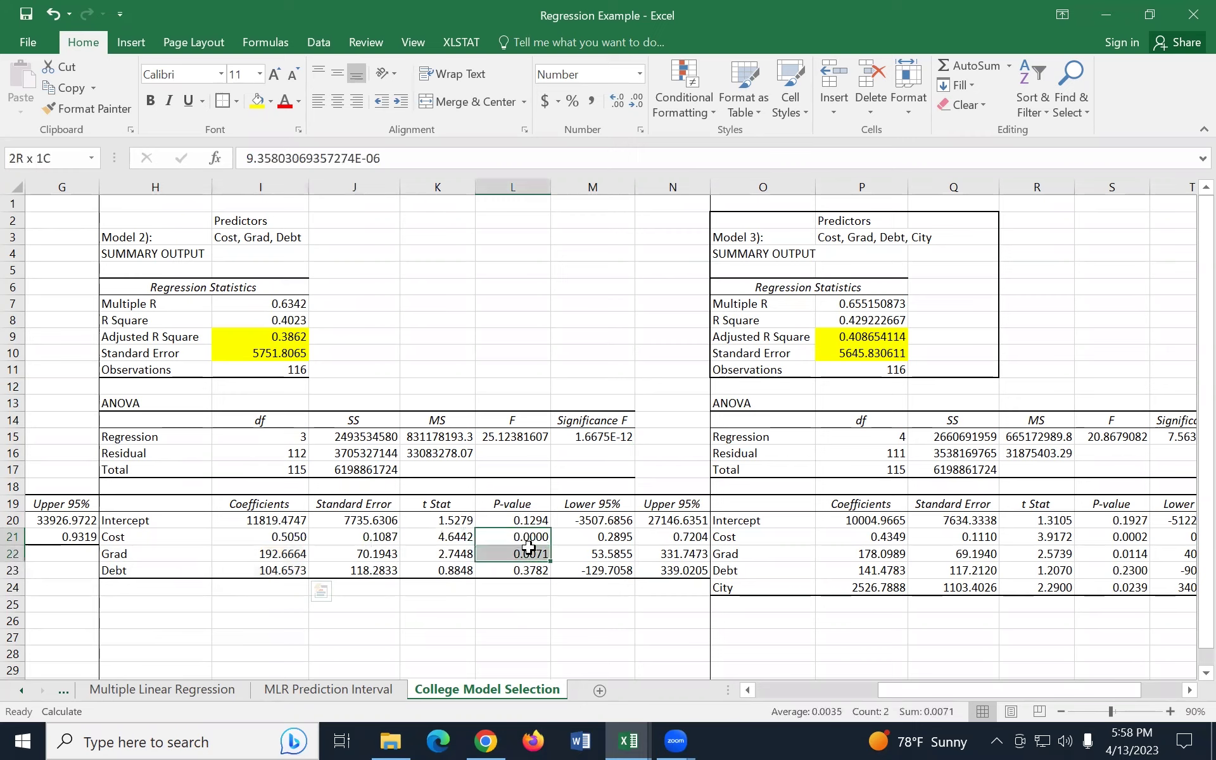
{"action": "mouse_move", "coordinate": [530, 556]}
{"action": "left_mouse_down"}
{"action": "mouse_move", "coordinate": [530, 595]}
{"action": "mouse_move", "coordinate": [529, 570]}
{"action": "left_mouse_up"}
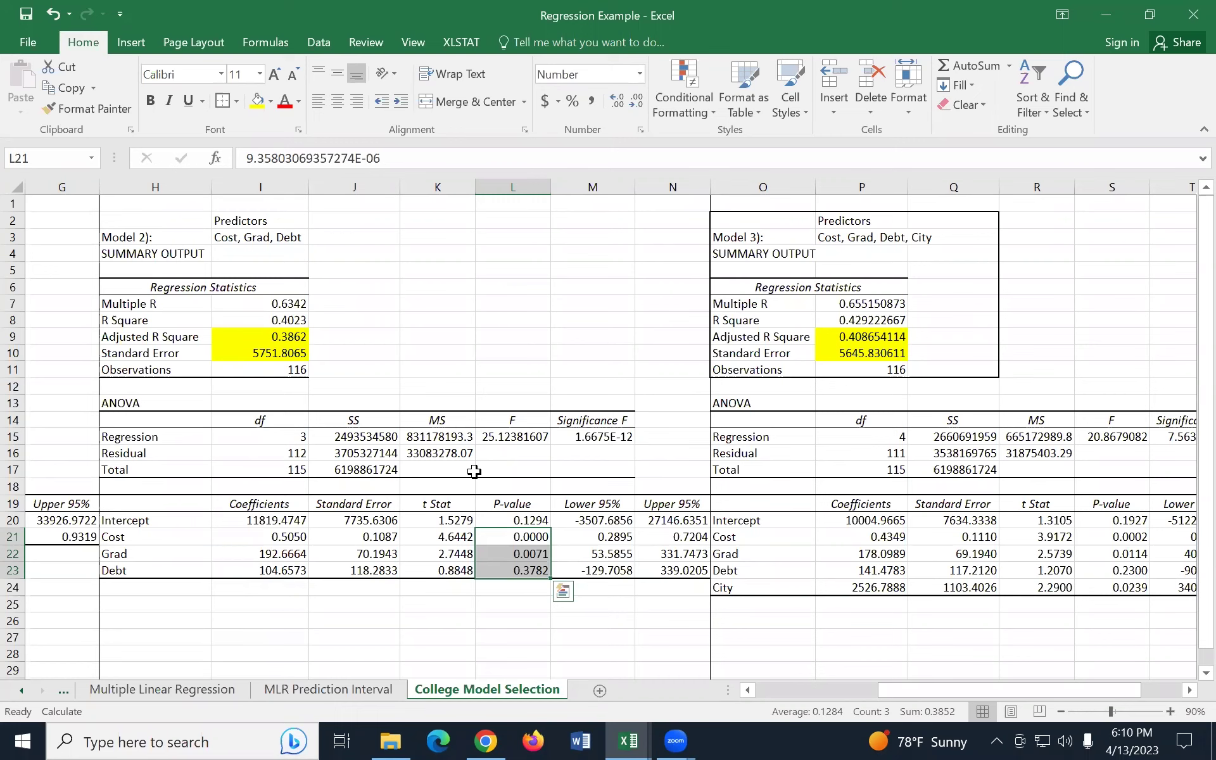
{"action": "left_click", "coordinate": [437, 587]}
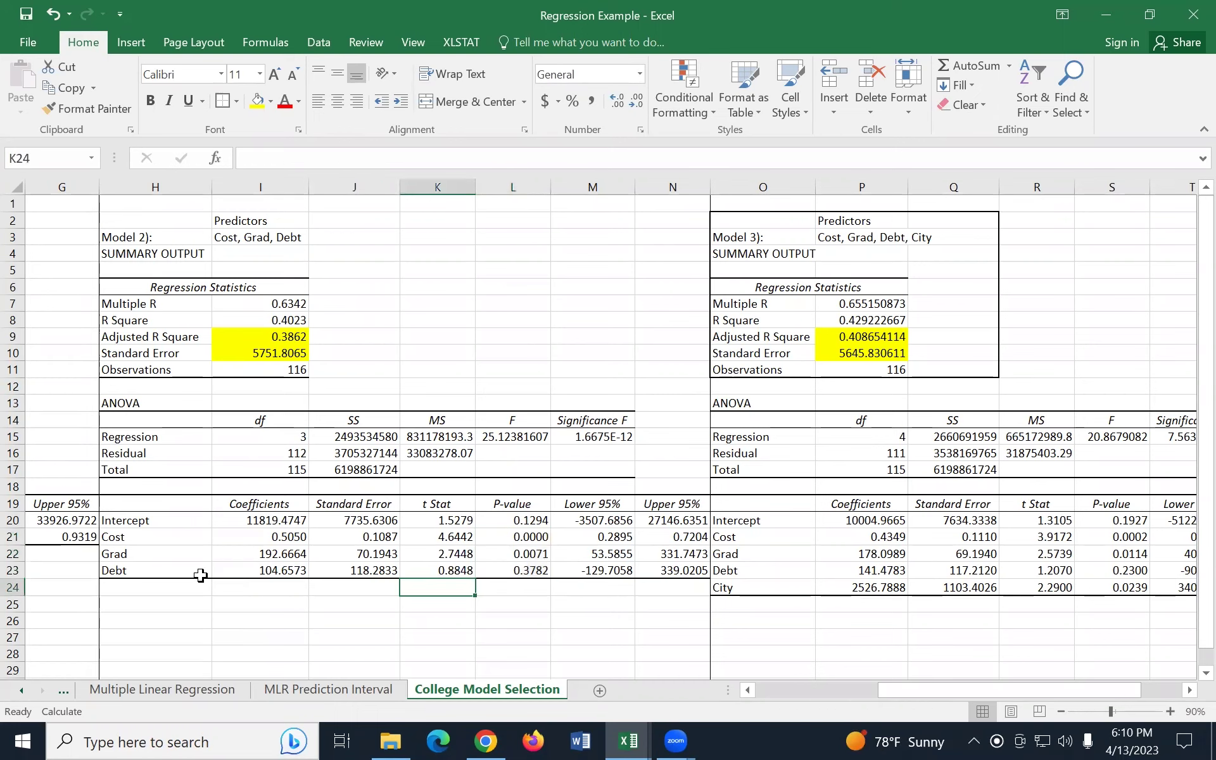
{"action": "left_click", "coordinate": [115, 536]}
{"action": "left_click_drag", "start_coordinate": [115, 536], "coordinate": [124, 554]}
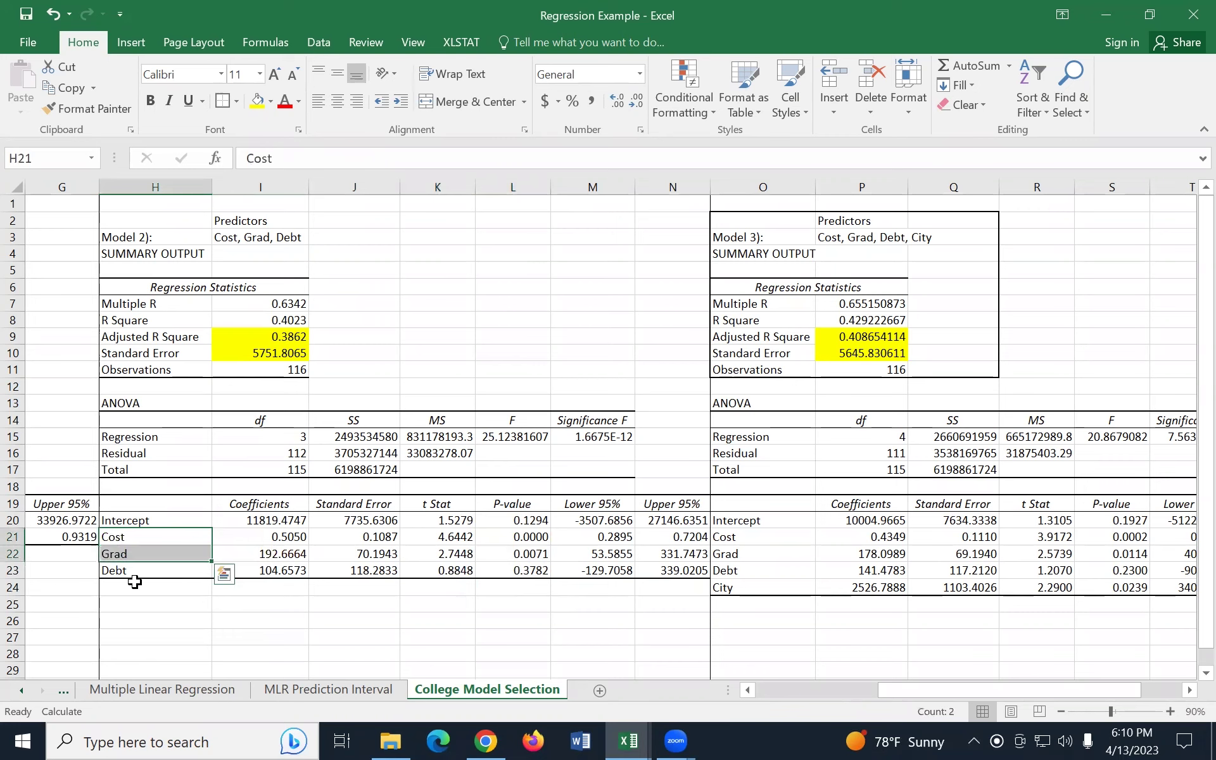
{"action": "left_click_drag", "start_coordinate": [961, 683], "coordinate": [788, 697]}
{"action": "left_click", "coordinate": [51, 535]}
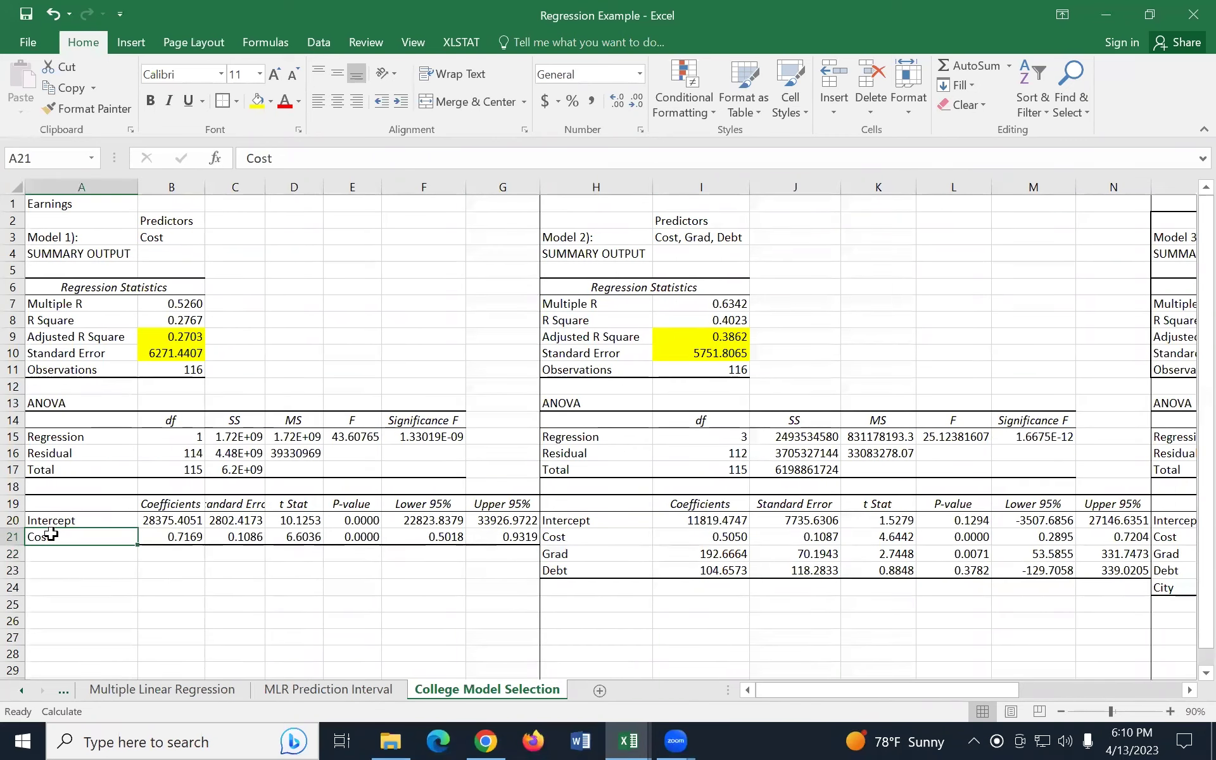
{"action": "left_click", "coordinate": [346, 537]}
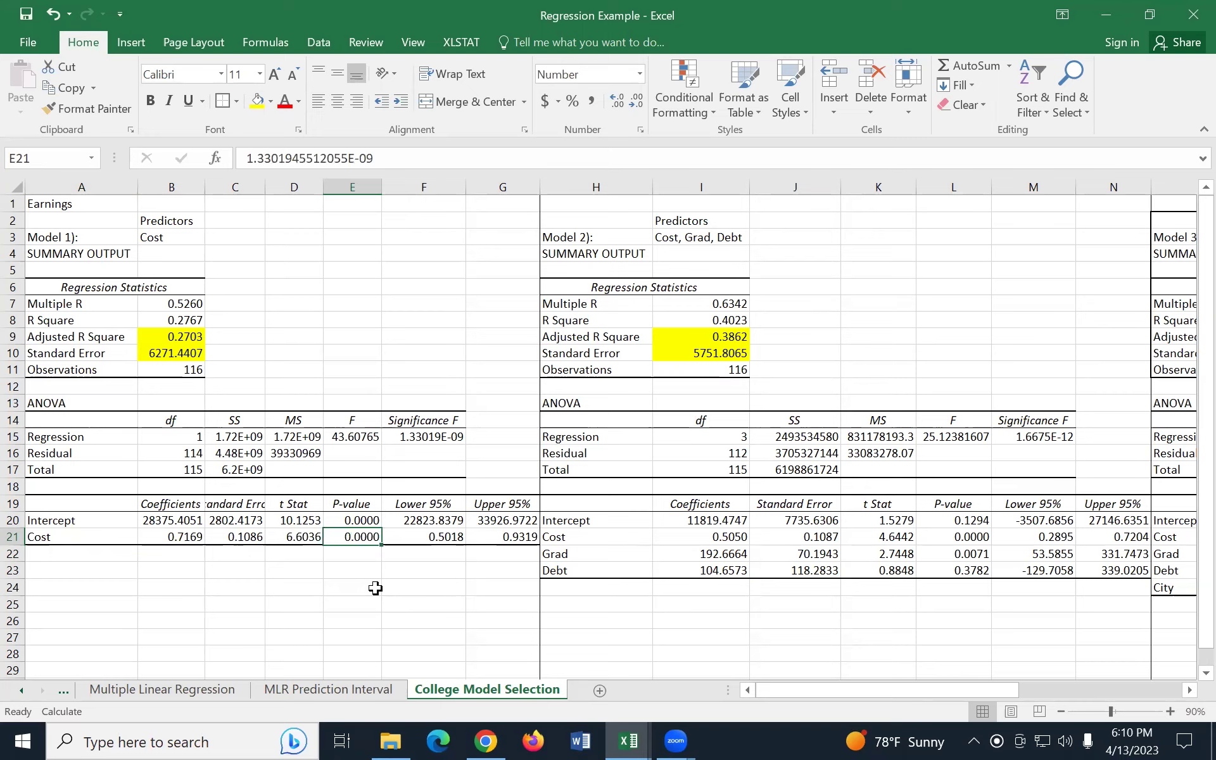
{"action": "left_click", "coordinate": [175, 525]}
{"action": "left_click", "coordinate": [180, 537]}
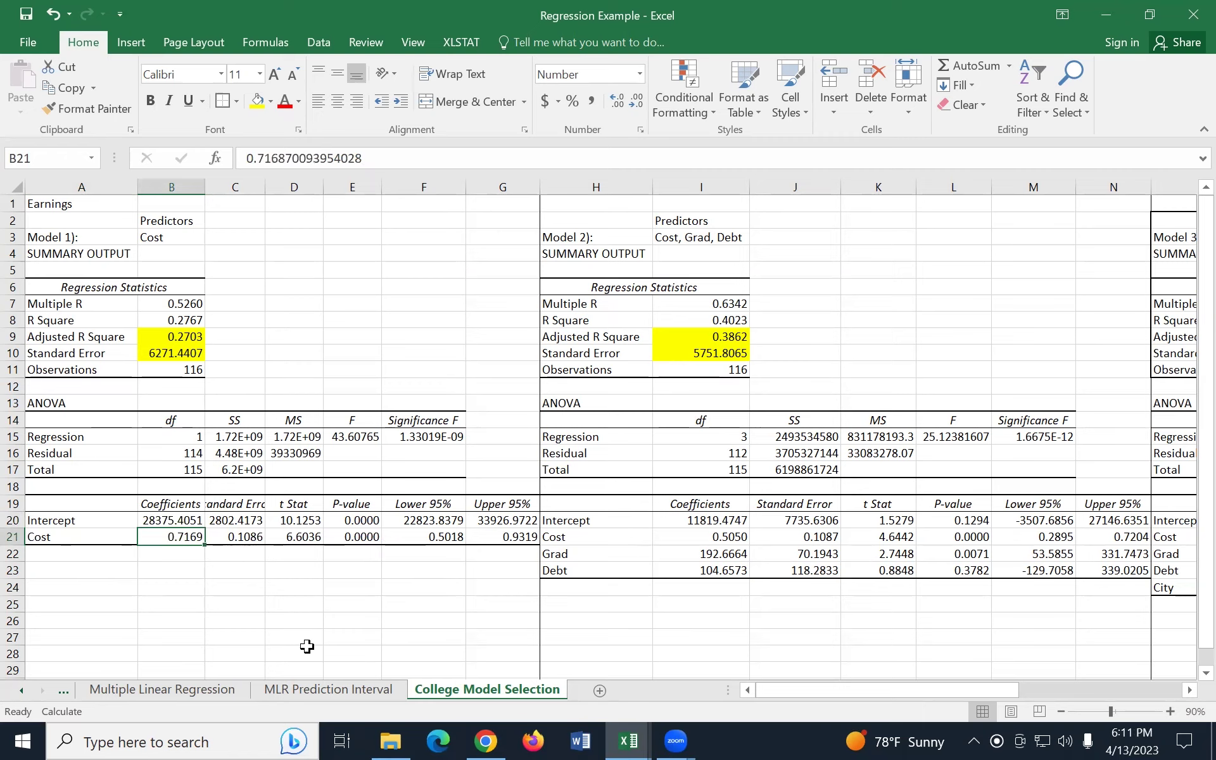
{"action": "mouse_move", "coordinate": [765, 694]}
{"action": "left_mouse_down"}
{"action": "mouse_move", "coordinate": [790, 691]}
{"action": "mouse_move", "coordinate": [757, 693]}
{"action": "left_mouse_up"}
{"action": "left_click_drag", "start_coordinate": [429, 536], "coordinate": [500, 537]}
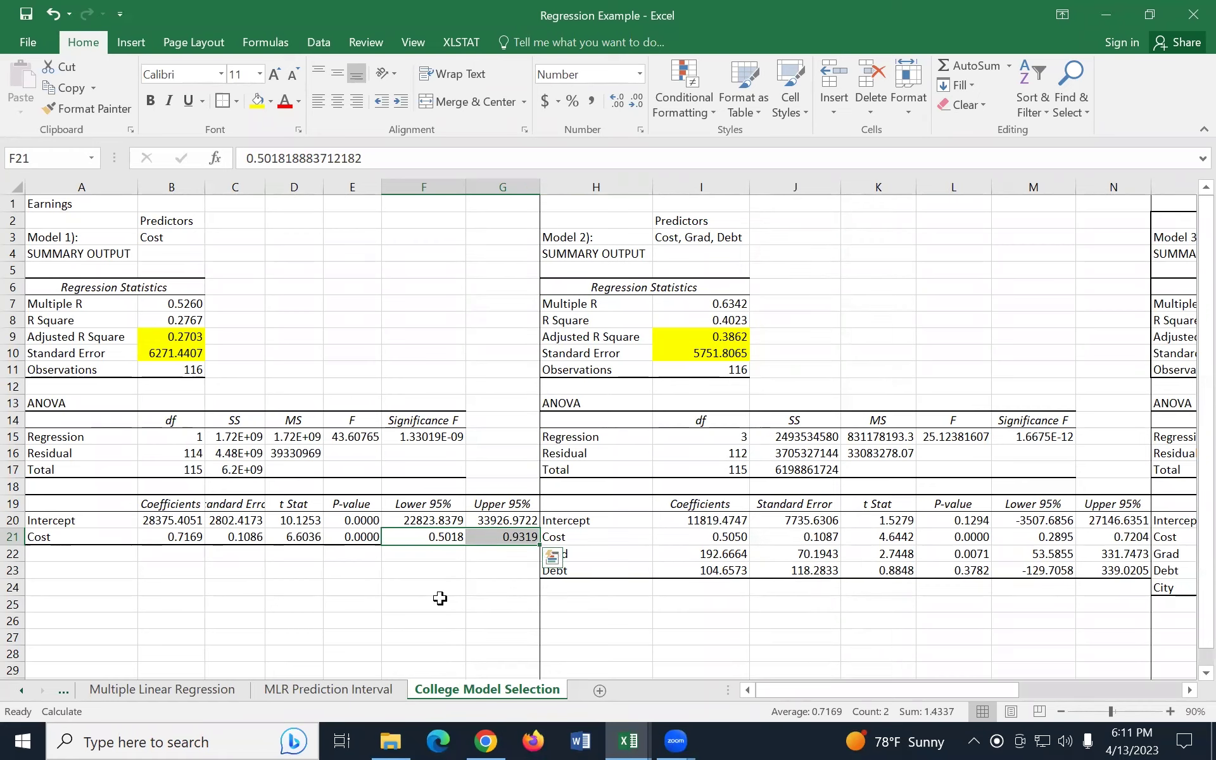
{"action": "left_click_drag", "start_coordinate": [803, 687], "coordinate": [859, 691]}
{"action": "left_click_drag", "start_coordinate": [428, 537], "coordinate": [435, 573]}
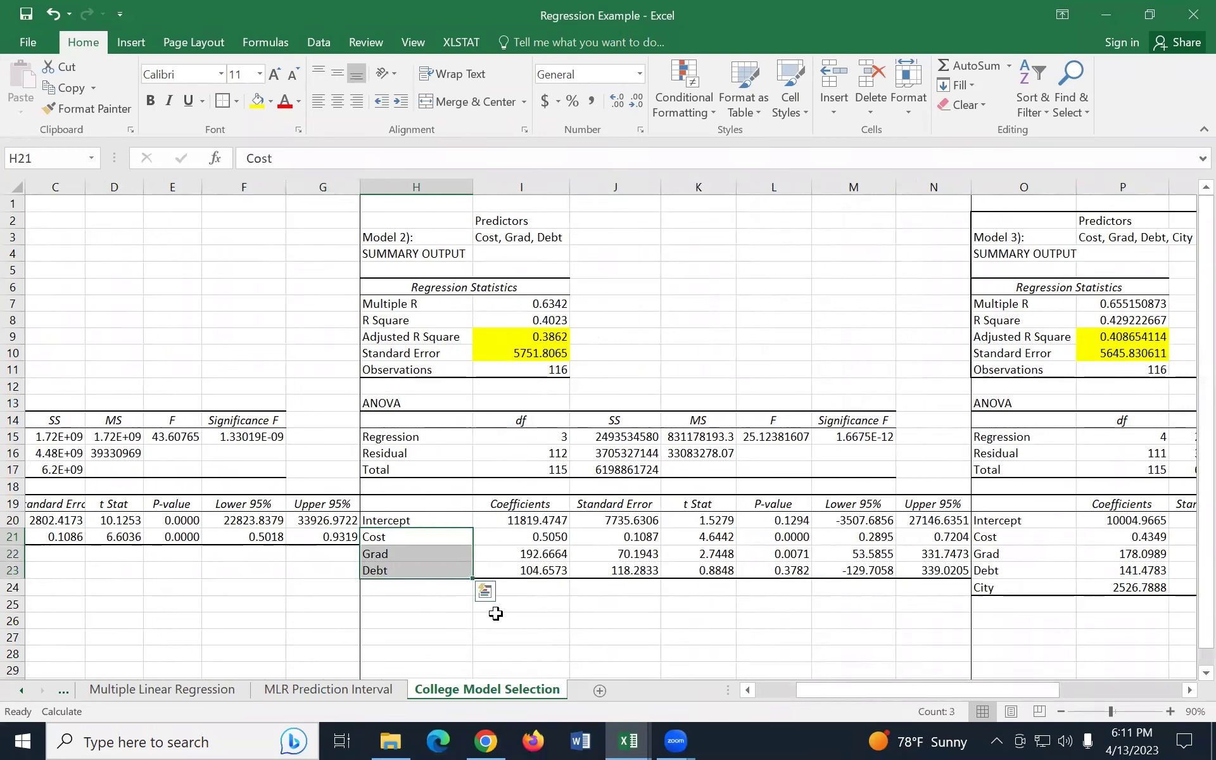
Fill Model 2's Cost, Grad and Debt p-values in L21:L23 orange.
{"action": "left_click_drag", "start_coordinate": [785, 536], "coordinate": [788, 570]}
{"action": "left_click", "coordinate": [270, 101]}
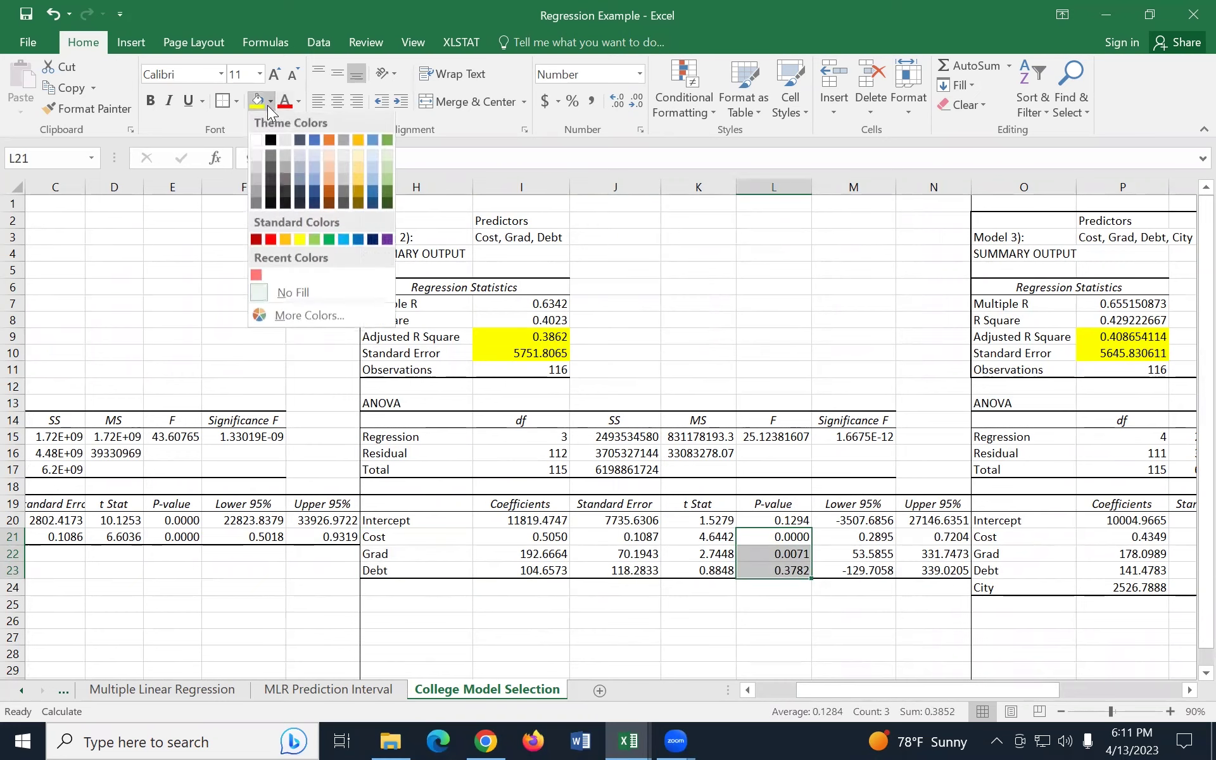
{"action": "left_click", "coordinate": [285, 240]}
{"action": "left_click", "coordinate": [740, 588]}
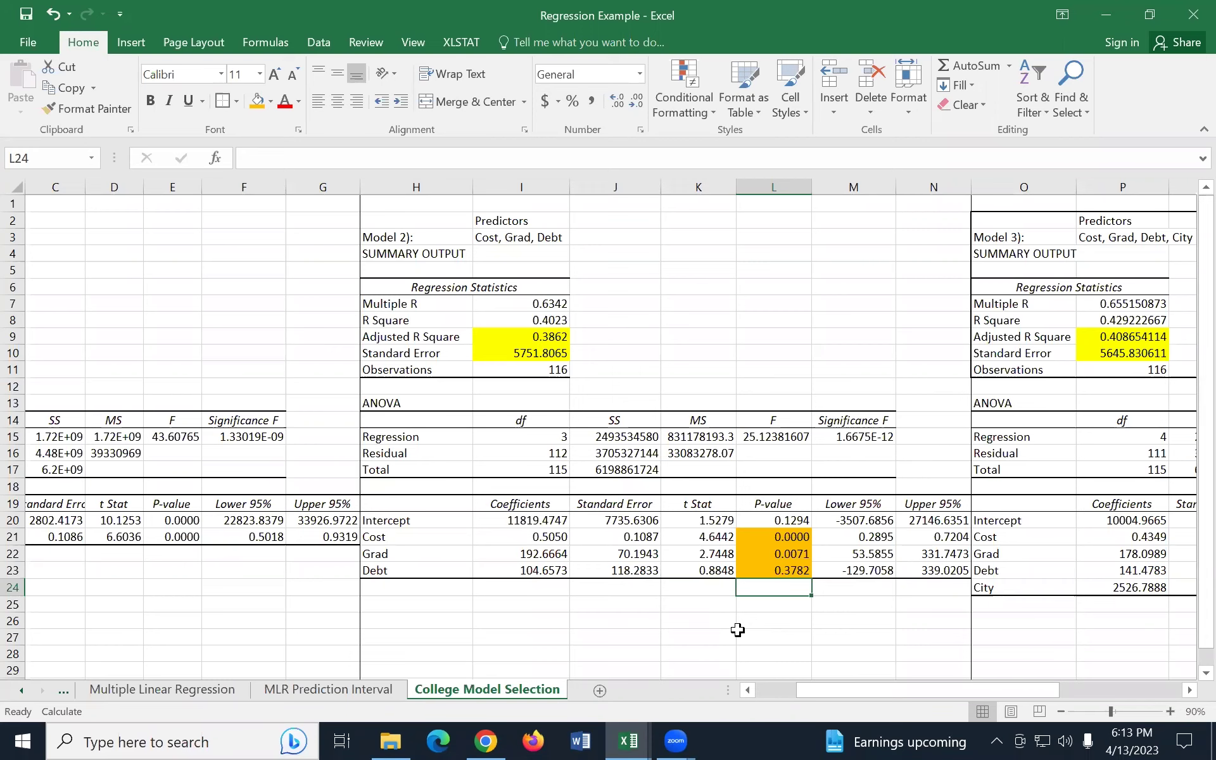
Scroll right and fill Model 3's Cost, Grad, Debt and City p-values (S21:S24) orange.
{"action": "left_click_drag", "start_coordinate": [941, 690], "coordinate": [1097, 679]}
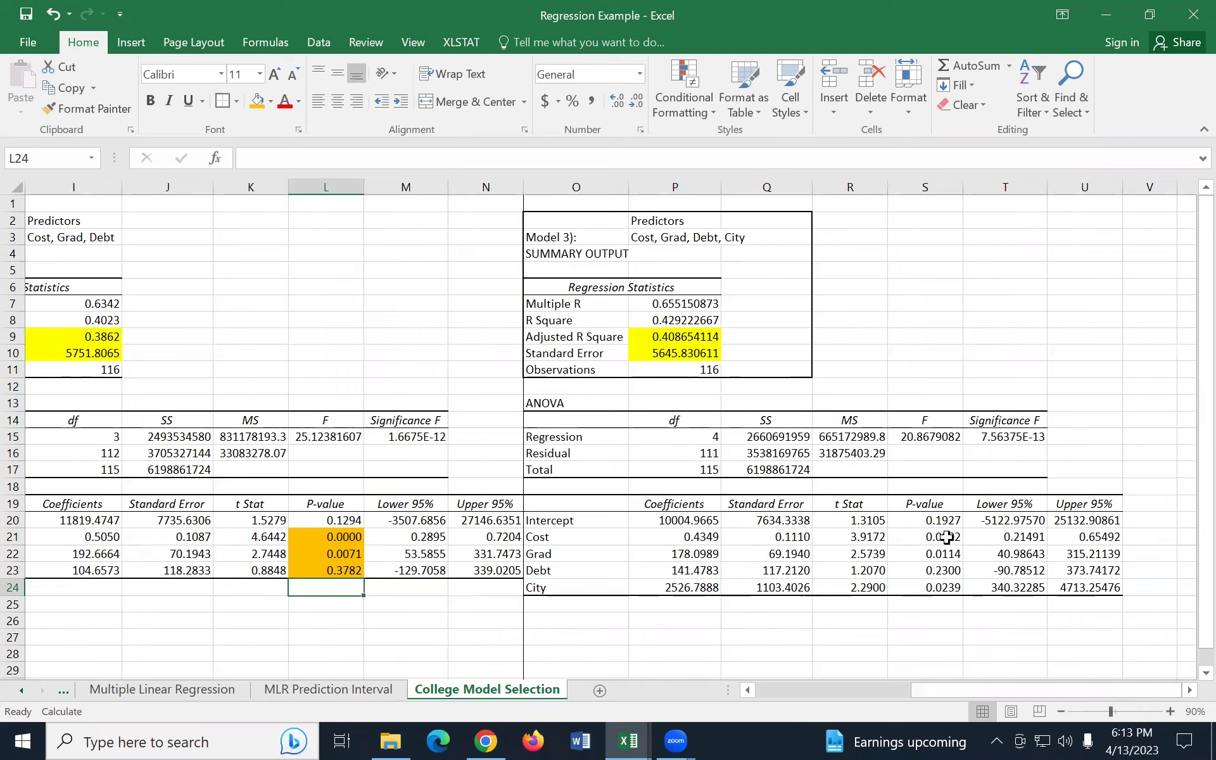
{"action": "left_click_drag", "start_coordinate": [945, 542], "coordinate": [946, 586]}
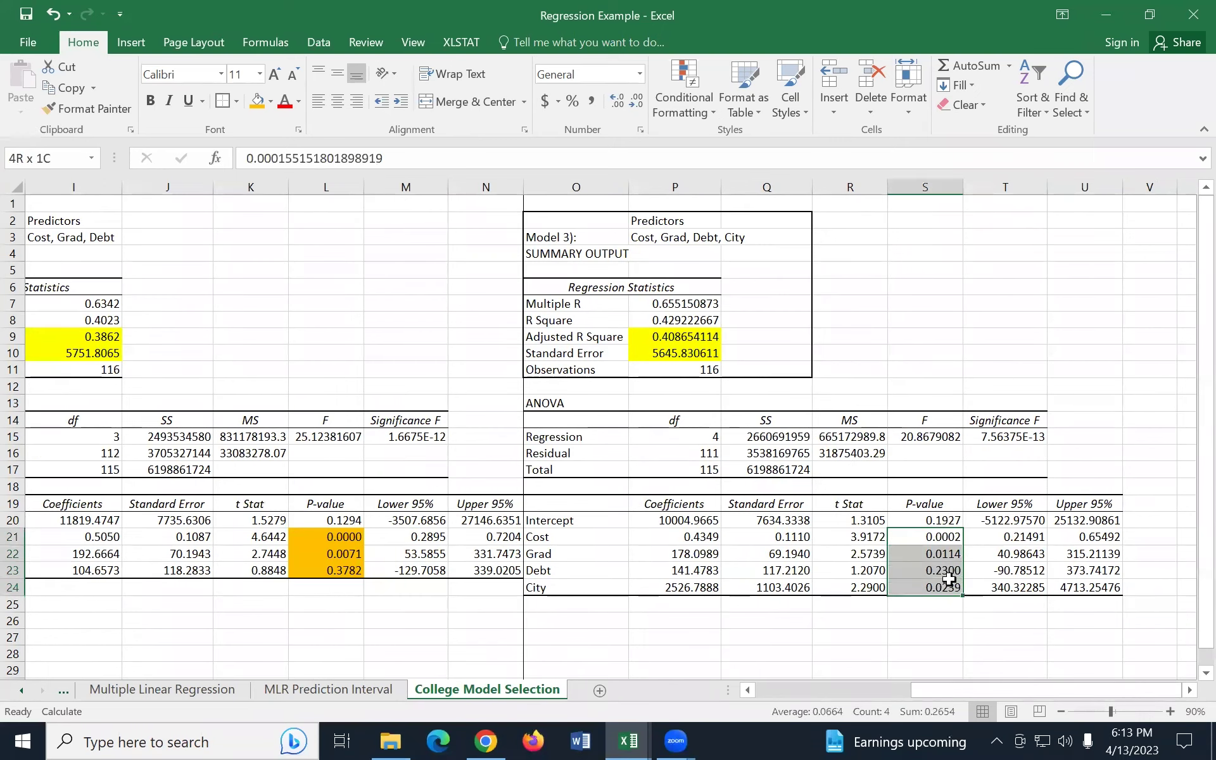
{"action": "left_click", "coordinate": [257, 102]}
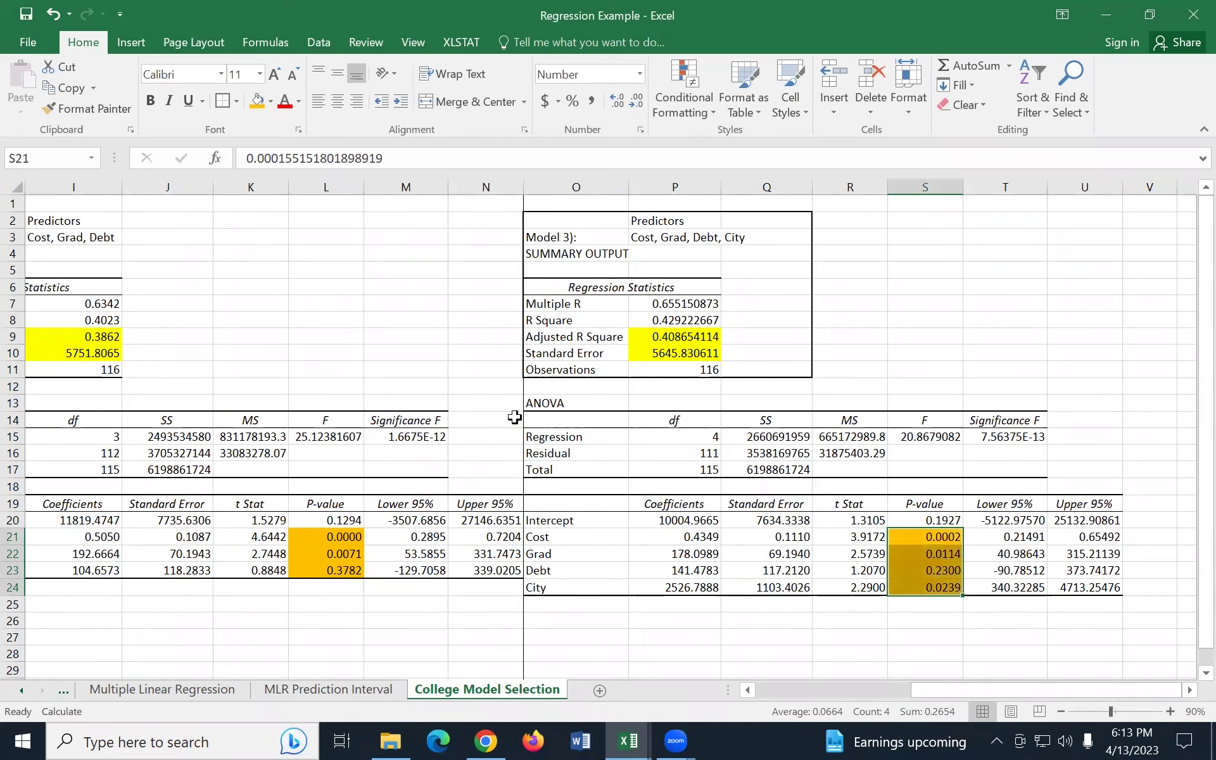
Highlight Model 3's predictor coefficients from Cost down to City.
{"action": "left_click", "coordinate": [666, 538]}
{"action": "left_click_drag", "start_coordinate": [666, 538], "coordinate": [689, 595]}
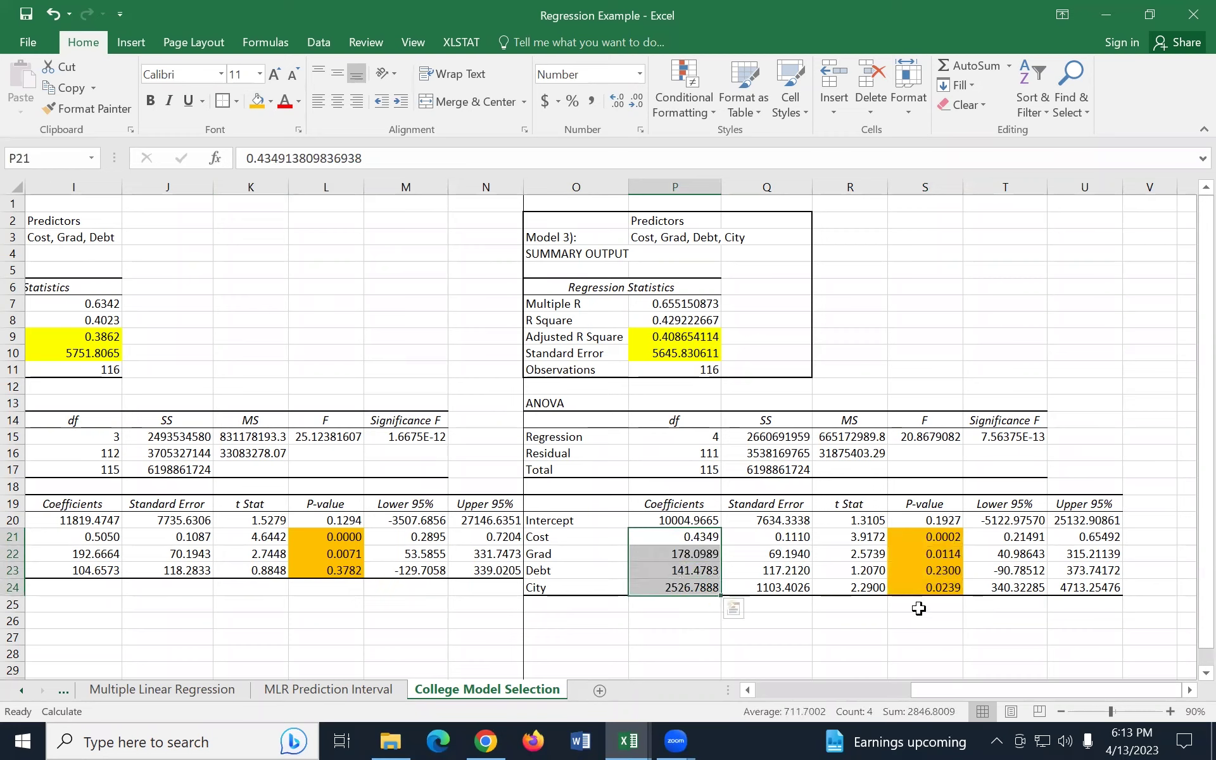
{"action": "left_click", "coordinate": [671, 583]}
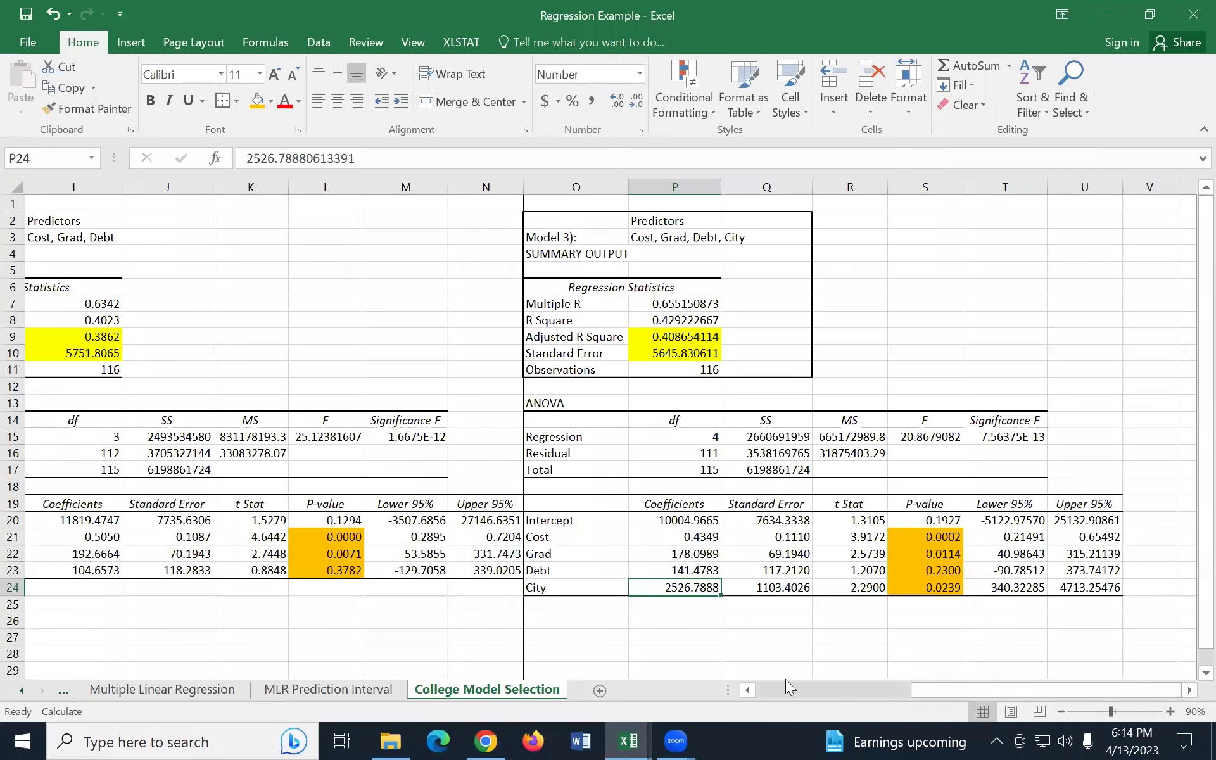
{"action": "right_click", "coordinate": [18, 690]}
{"action": "left_click", "coordinate": [61, 428]}
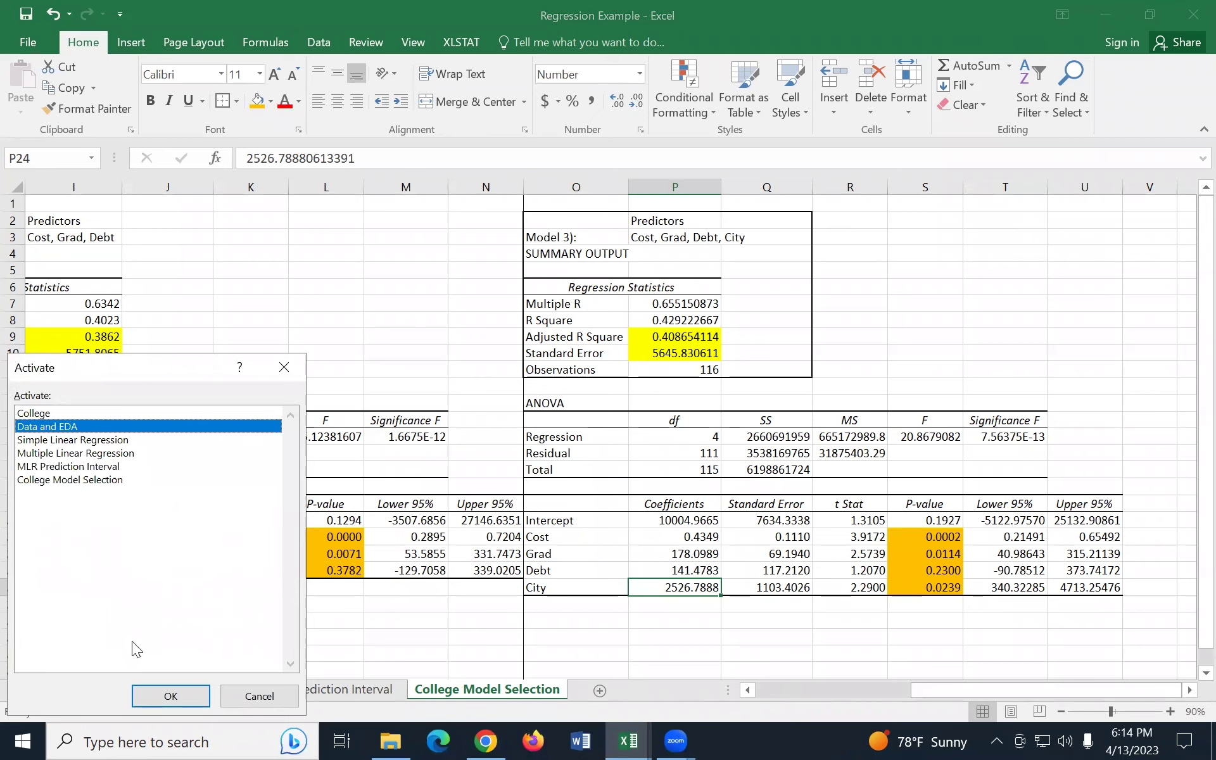
{"action": "left_click", "coordinate": [167, 693]}
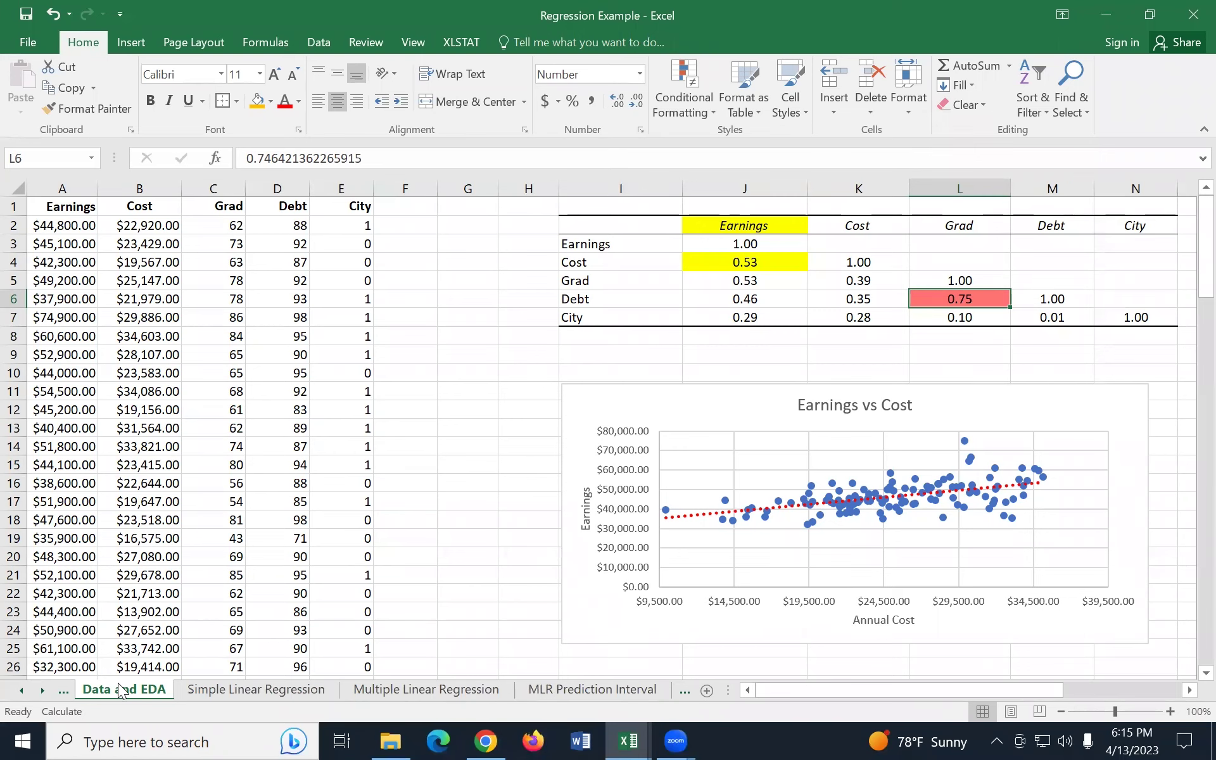
{"action": "left_click", "coordinate": [41, 695]}
{"action": "left_click", "coordinate": [41, 695]}
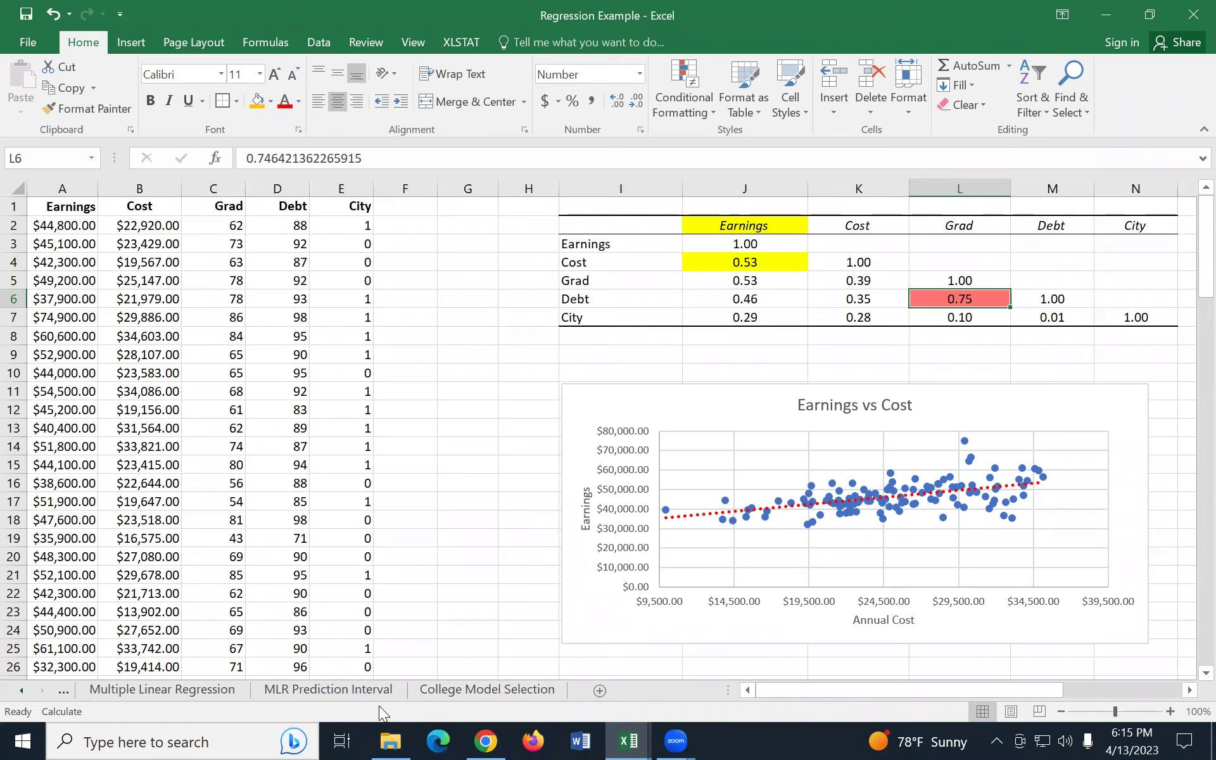
{"action": "left_click", "coordinate": [428, 689]}
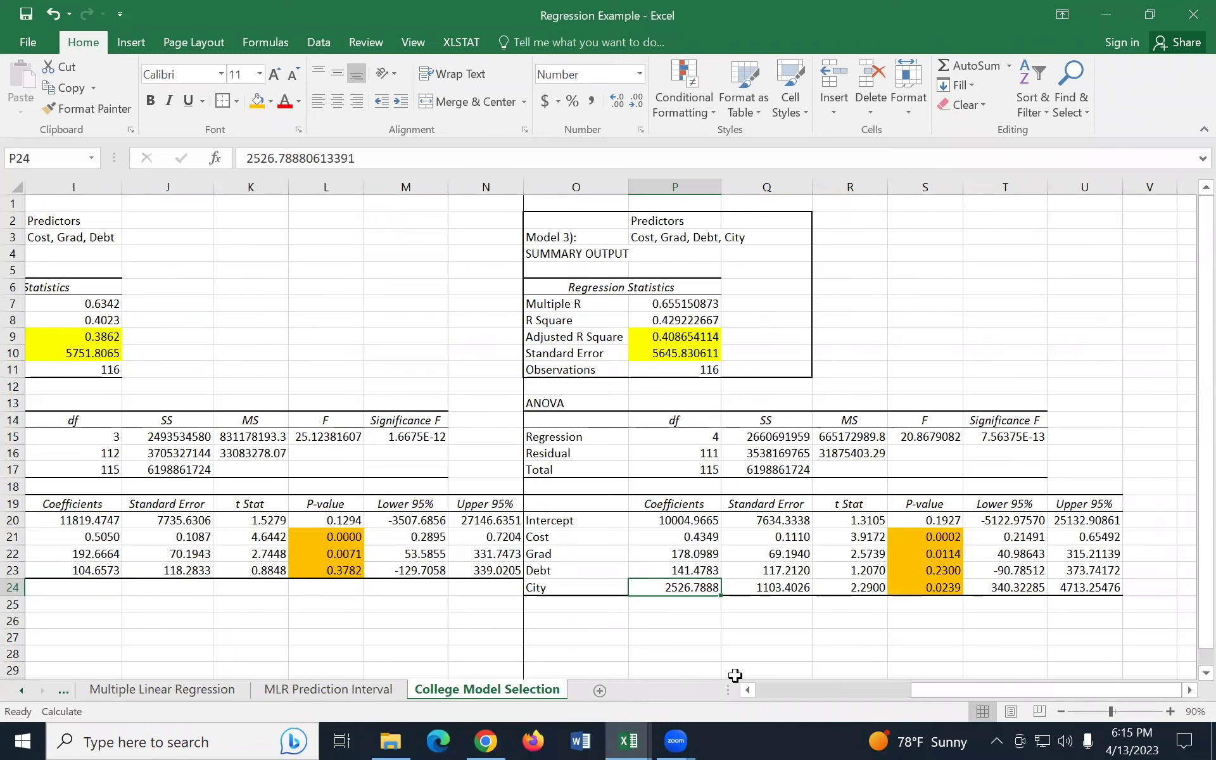
{"action": "left_click_drag", "start_coordinate": [598, 538], "coordinate": [600, 595]}
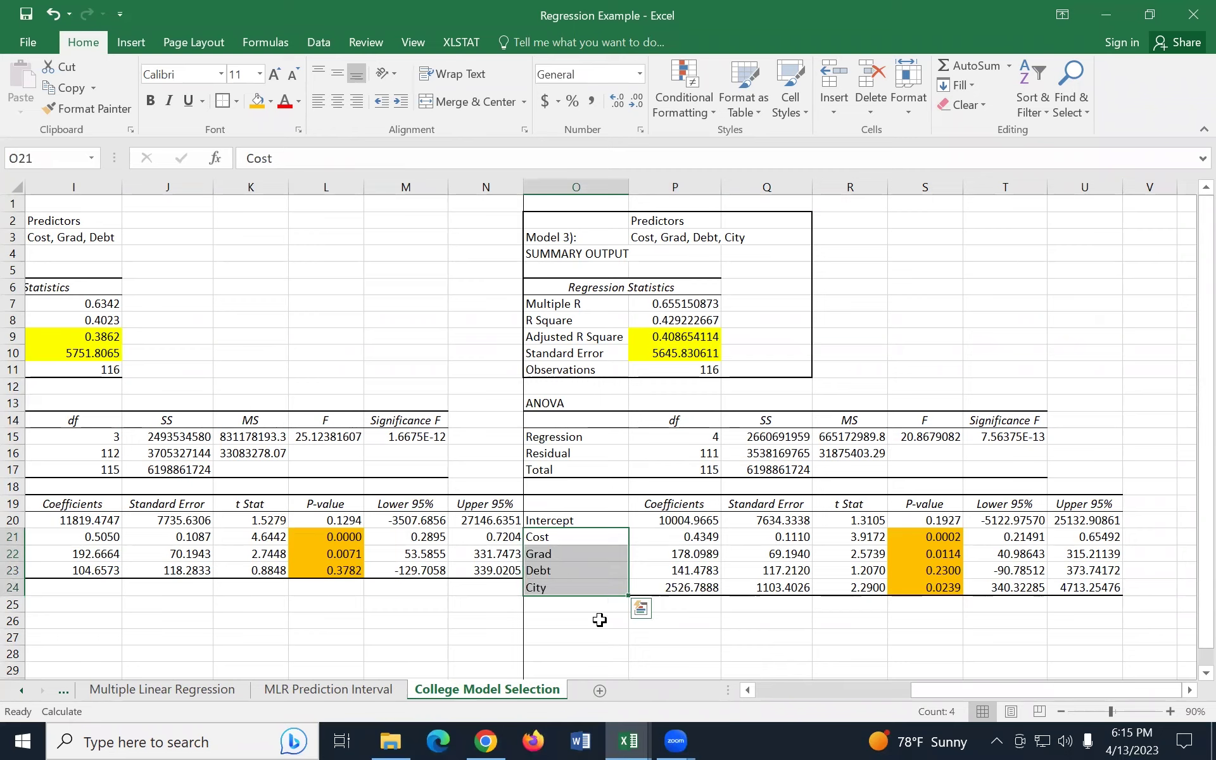